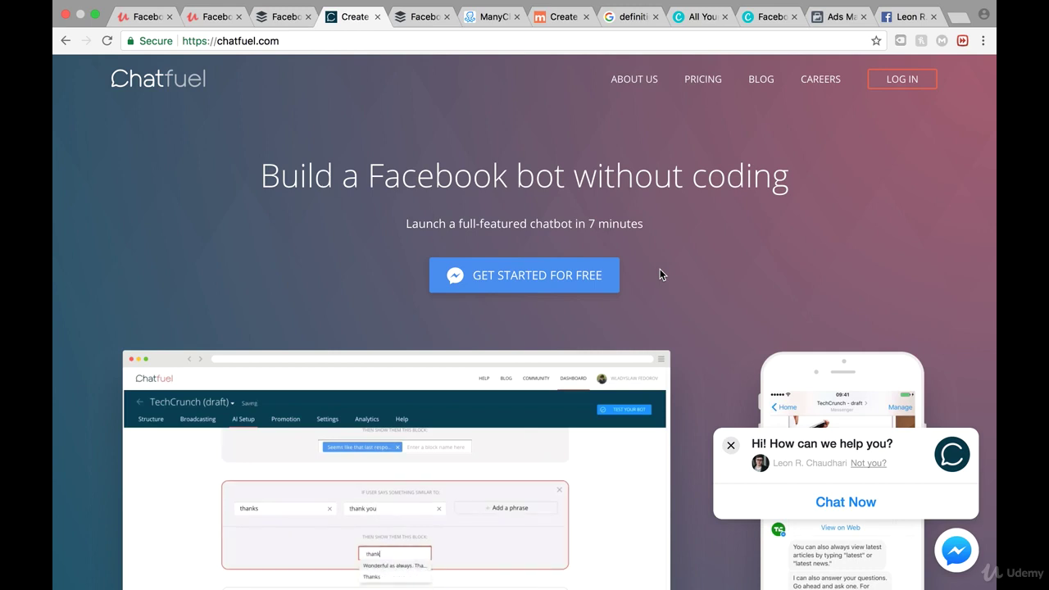
Start Chatfuel for free and open the My First Bot card on the dashboard
left_click(594, 278)
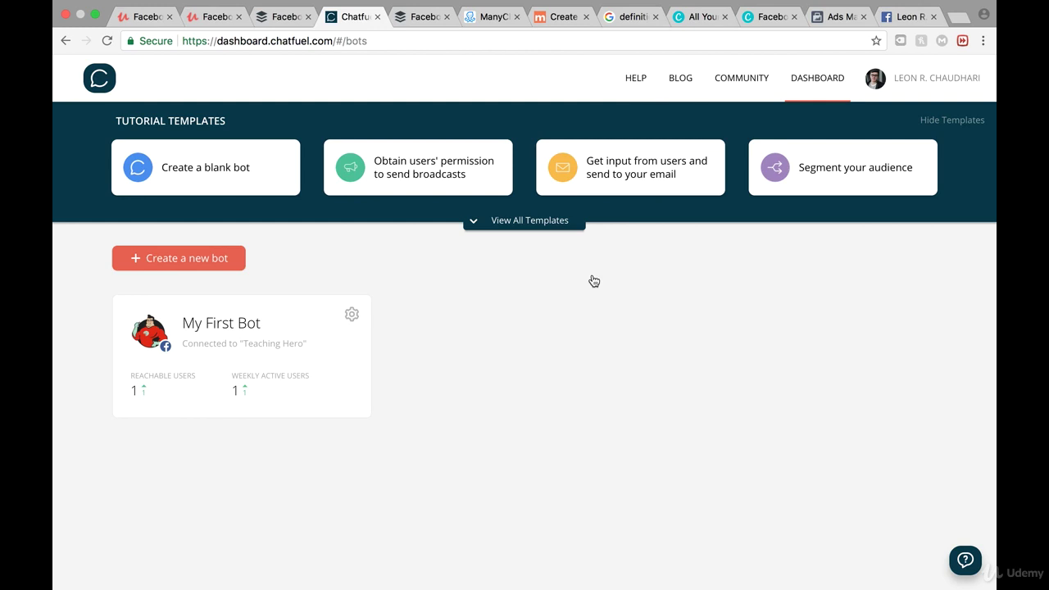
left_click(198, 323)
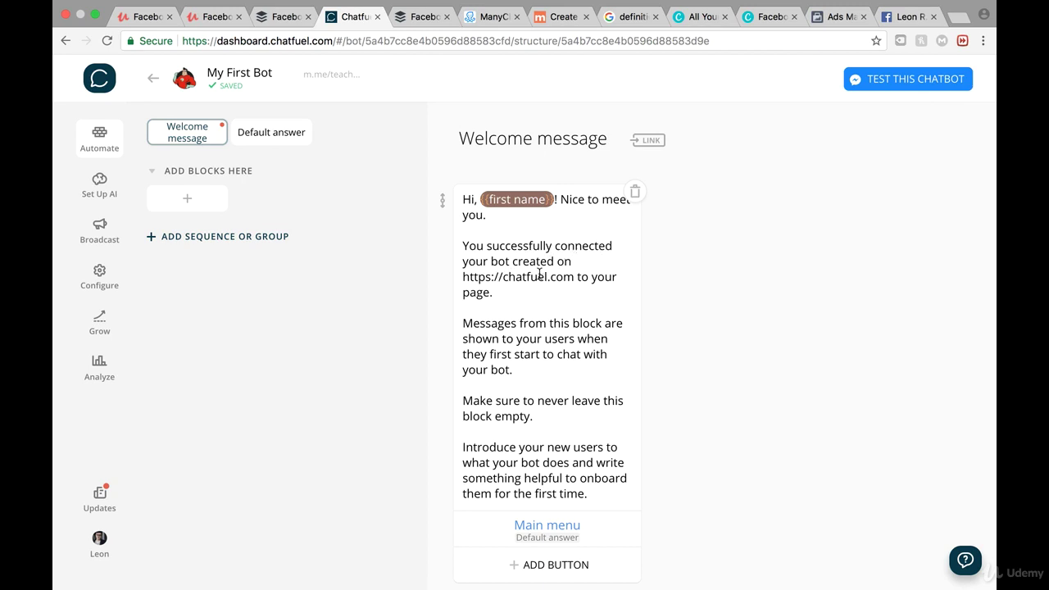
Delete the default paragraphs from the Welcome message, keeping only the greeting
left_click_drag(505, 291, 459, 249)
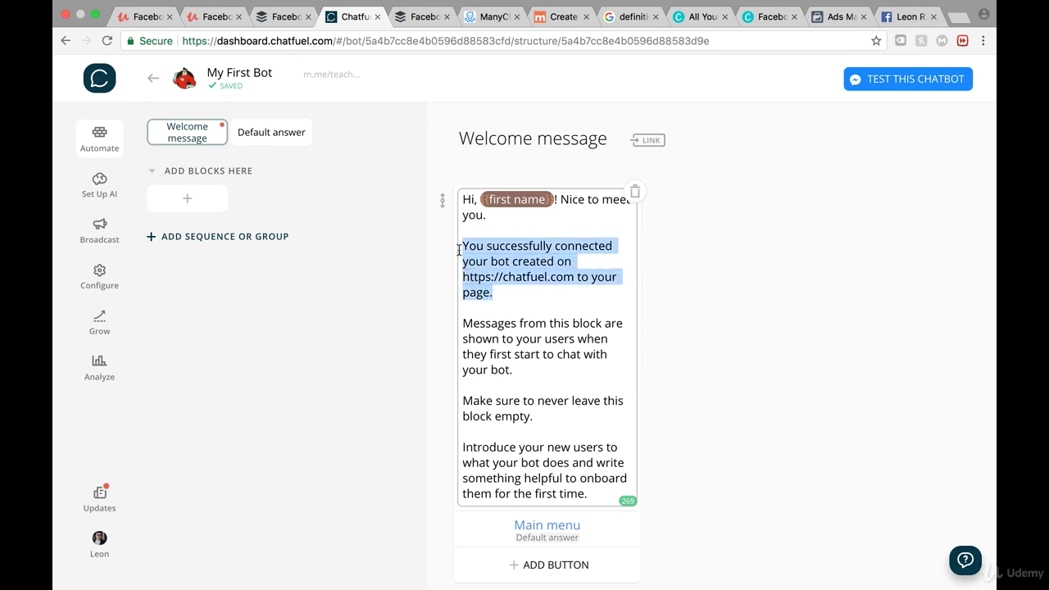
key("BackSpace")
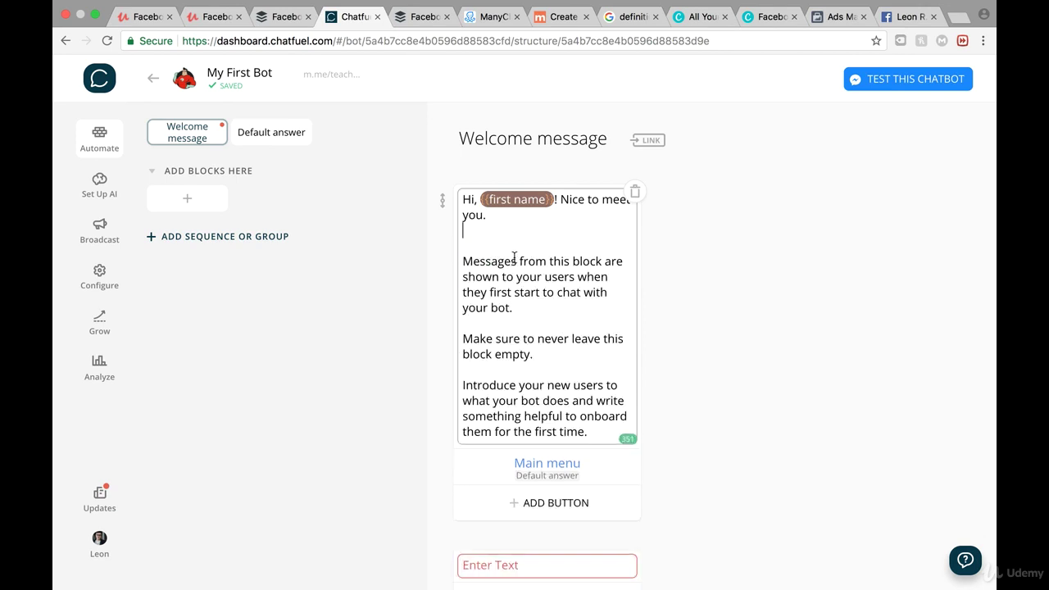
key("Delete")
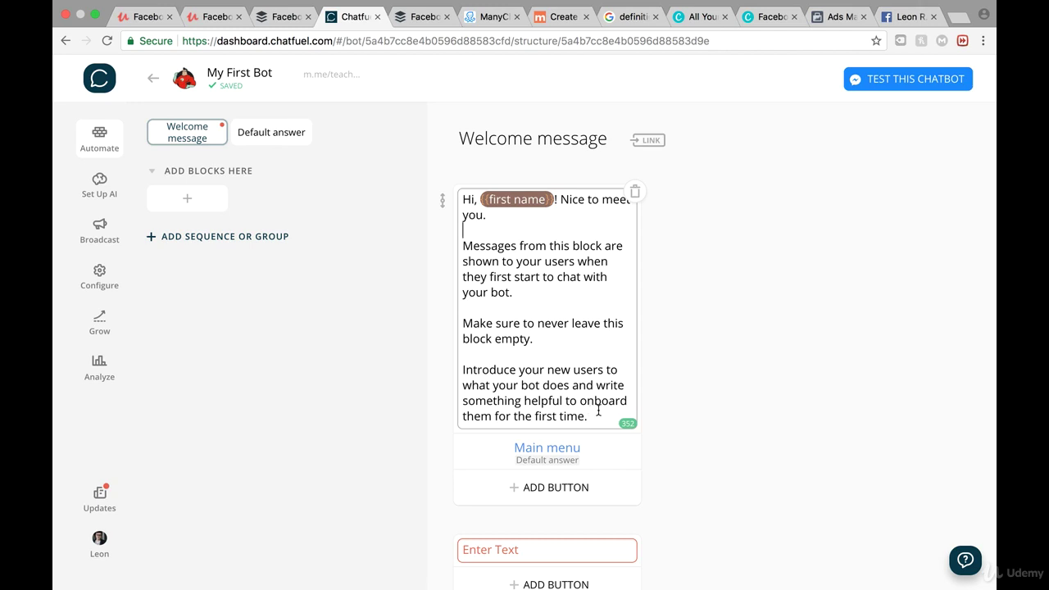
left_click_drag(598, 415, 460, 251)
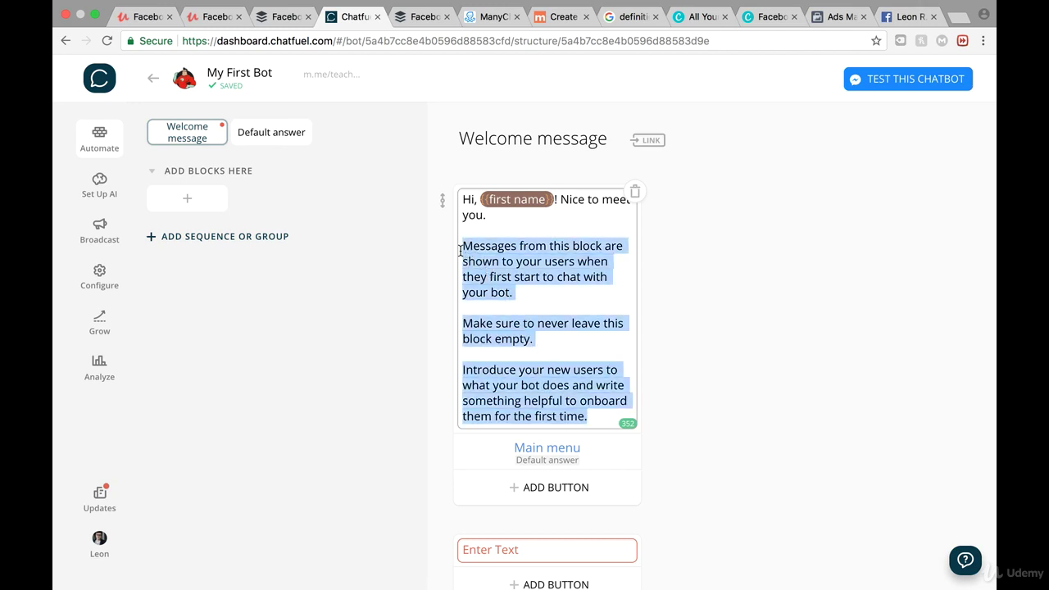
key("BackSpace")
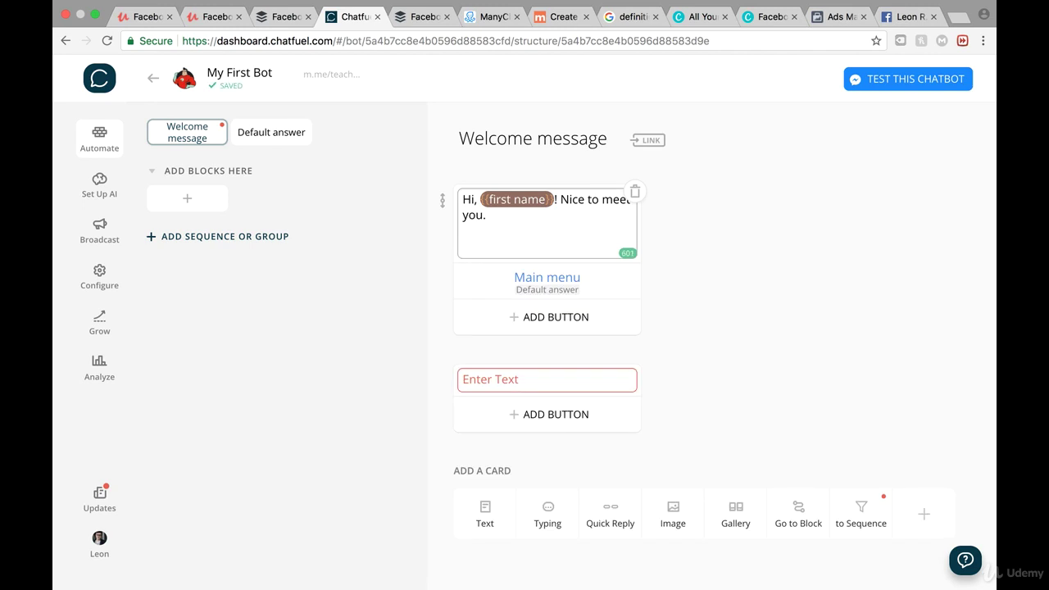
Write the Tbot introduction: 'How can I help you? My name is Tbot...' plus 'Ask me anything'
type("How can  I help you  ? my")
key("BackSpace")
key("BackSpace")
type("My name is TB")
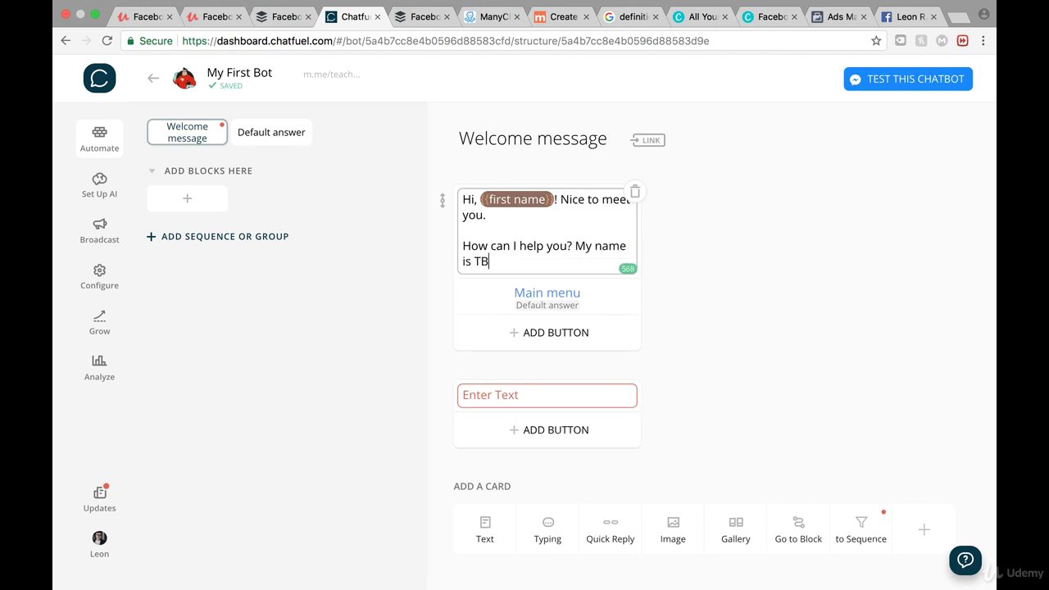
key("BackSpace")
type("bot, I")
key("BackSpace")
type("and I am an artificial")
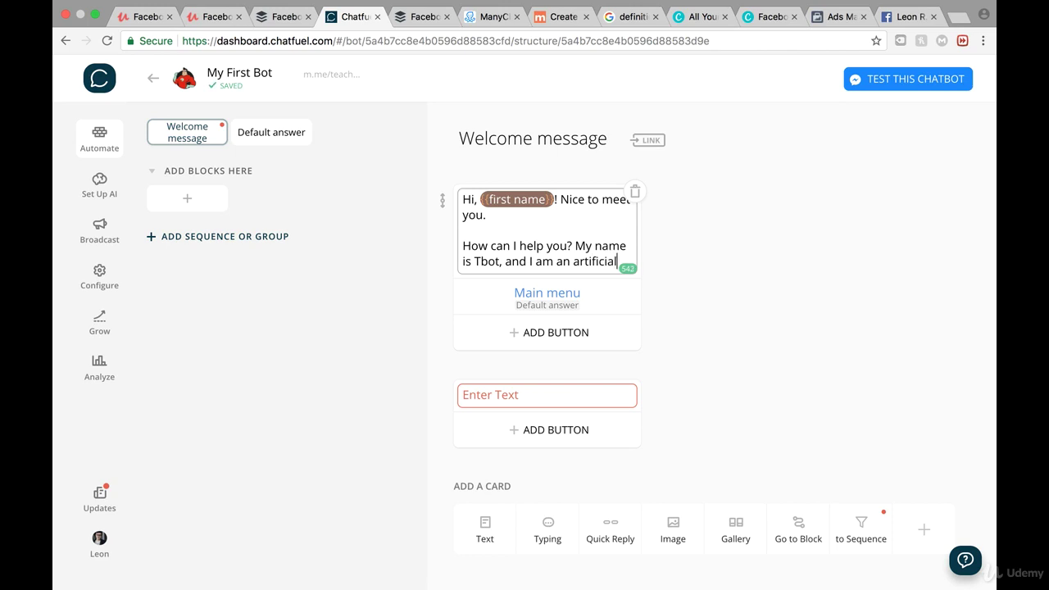
type(" intellie")
key("BackSpace")
type("gence.  Ask")
key("Return")
key("Return")
type("As")
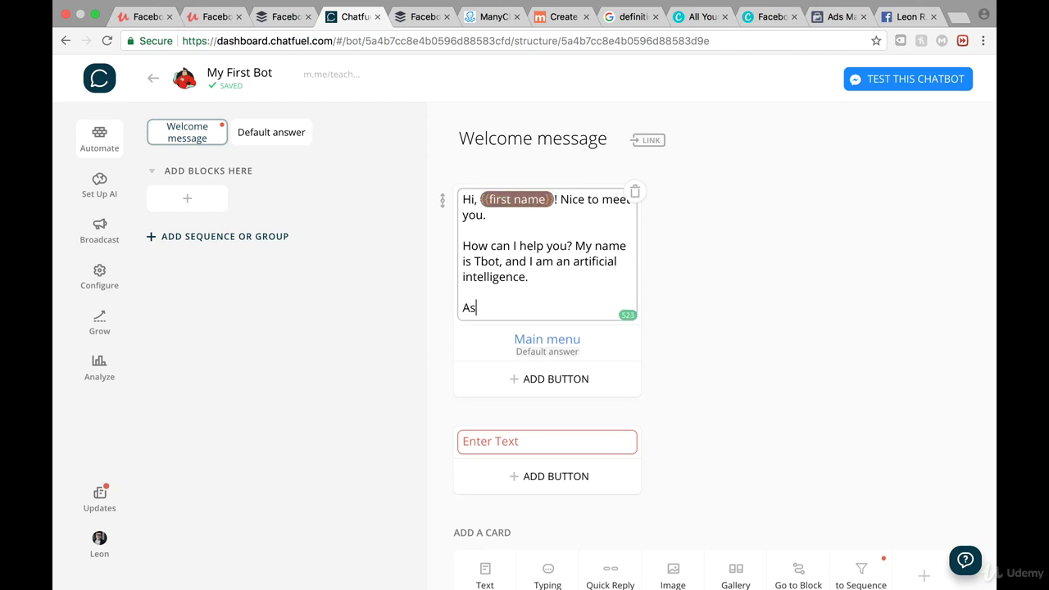
type("k me anything,")
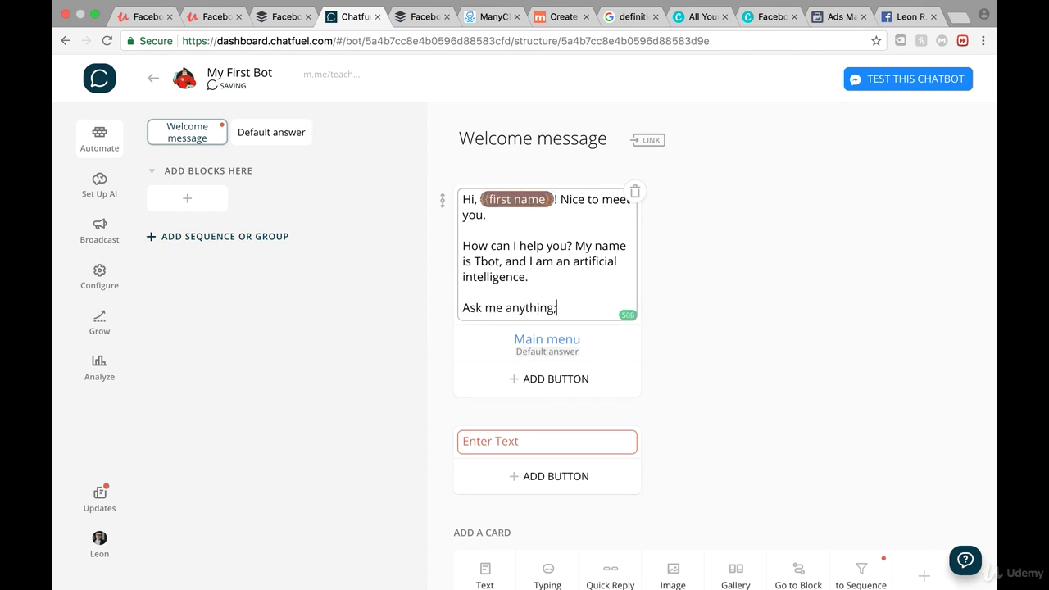
type(" and I will give my be")
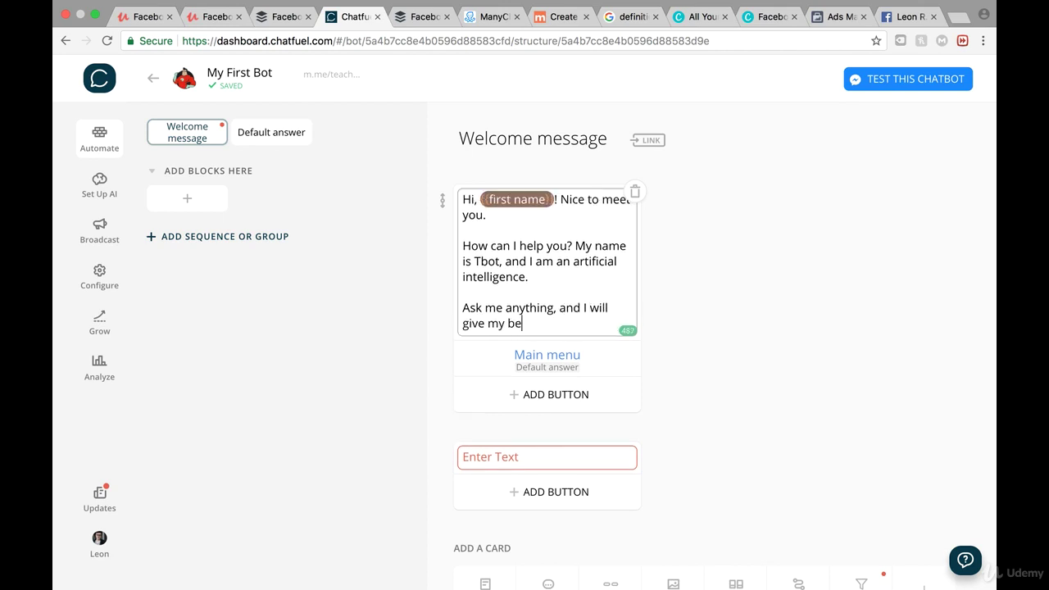
type("st to find an answer for you!")
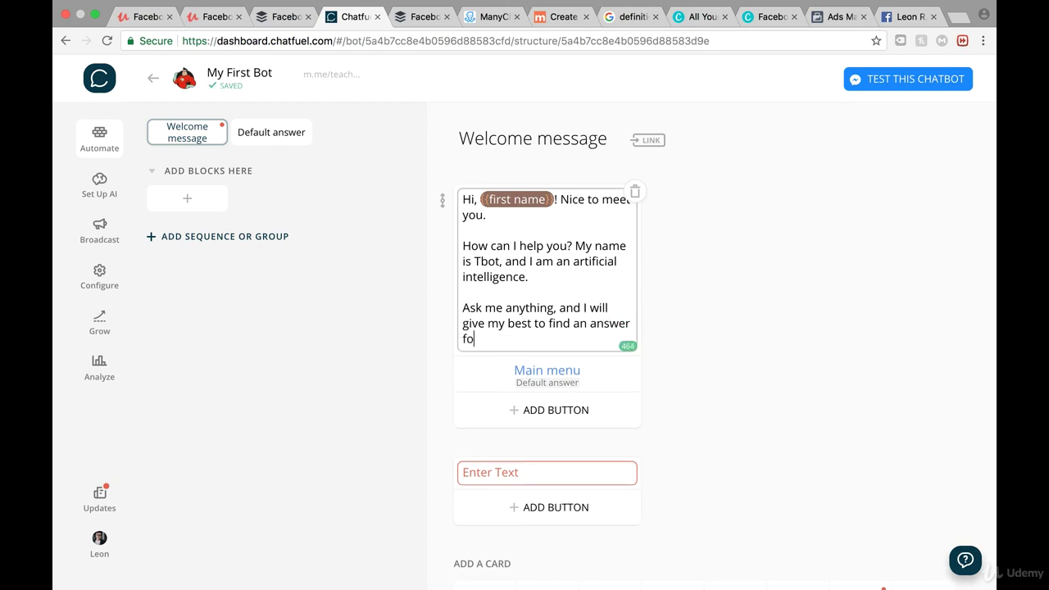
Sign the Welcome message 'Best, Tbot' and go to the Set Up AI page
key("Return")
key("Return")
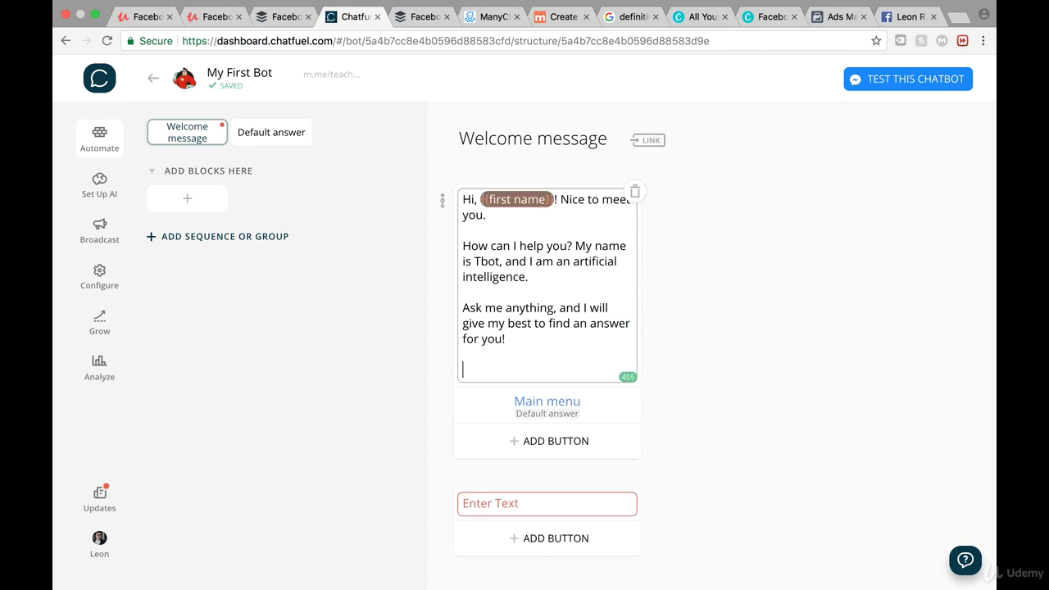
type("Best,")
key("Return")
type("T")
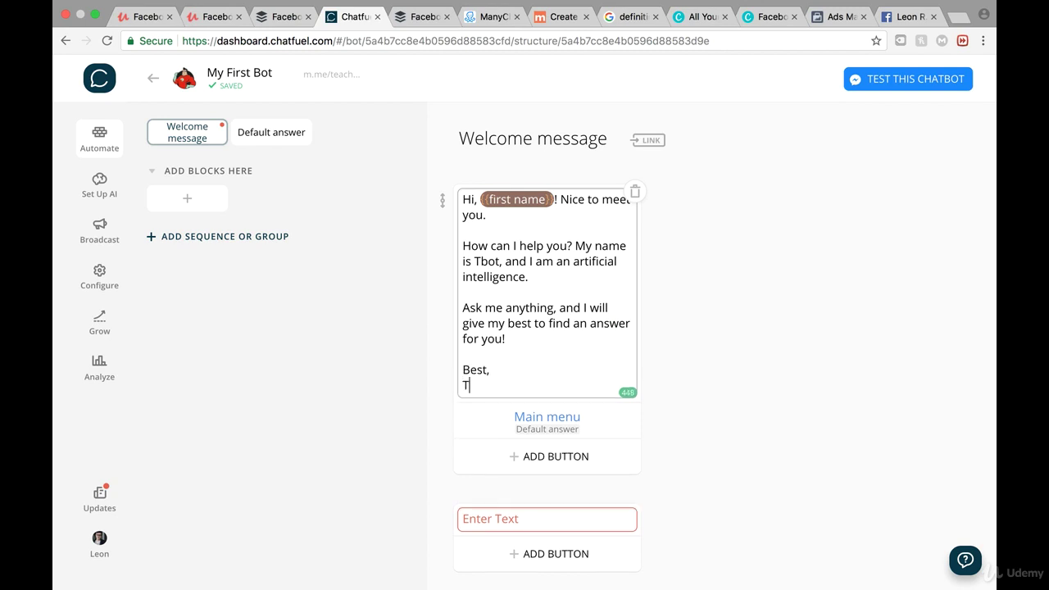
type("Bit")
key("BackSpace")
key("BackSpace")
key("BackSpace")
type("bot")
left_click(409, 330)
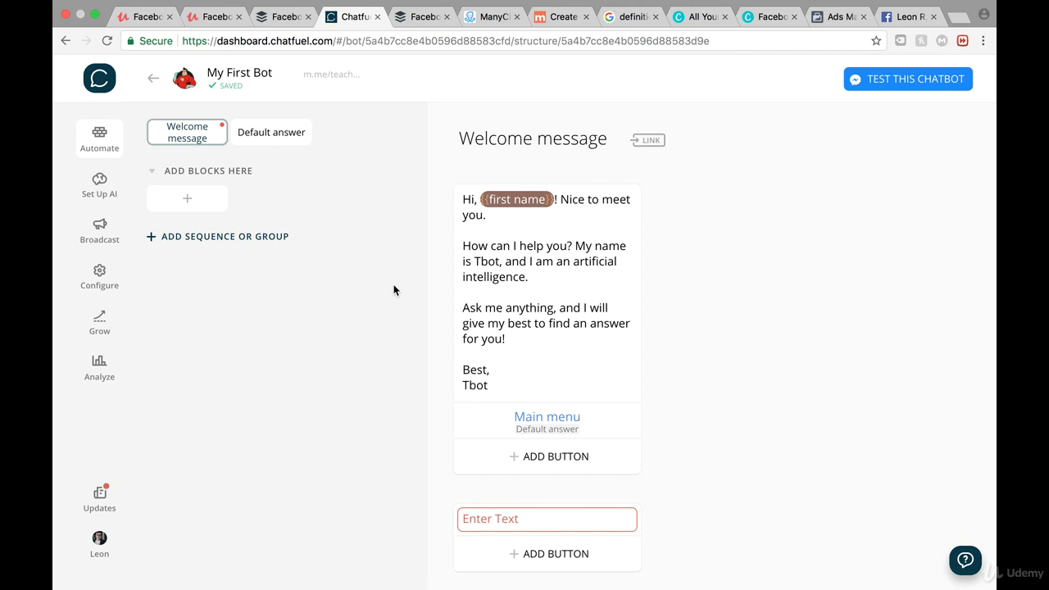
left_click(101, 195)
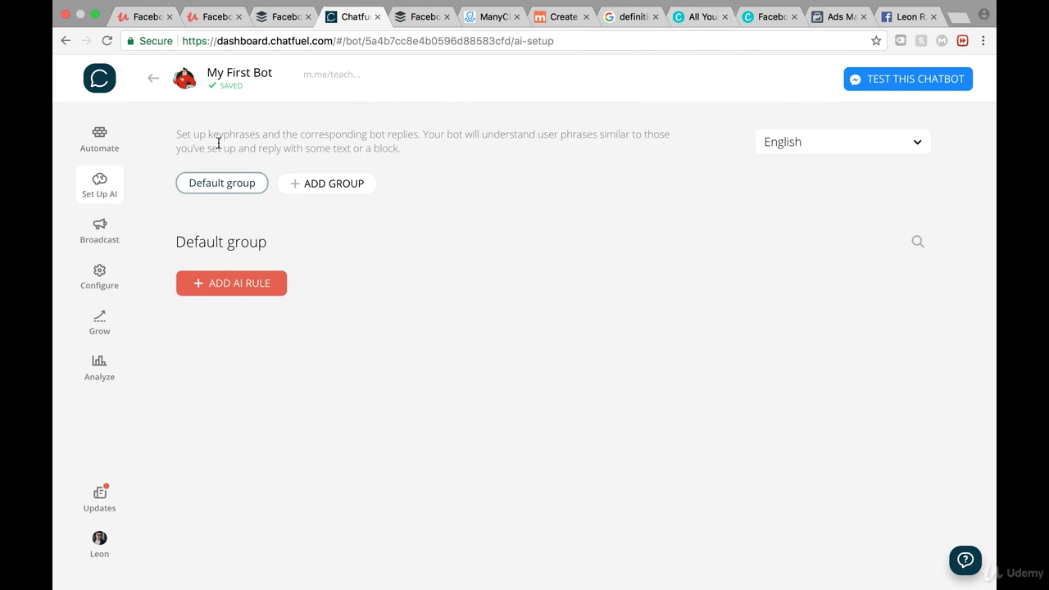
Add a new AI rule to the Default group and look over its phrase and reply fields
left_click(222, 286)
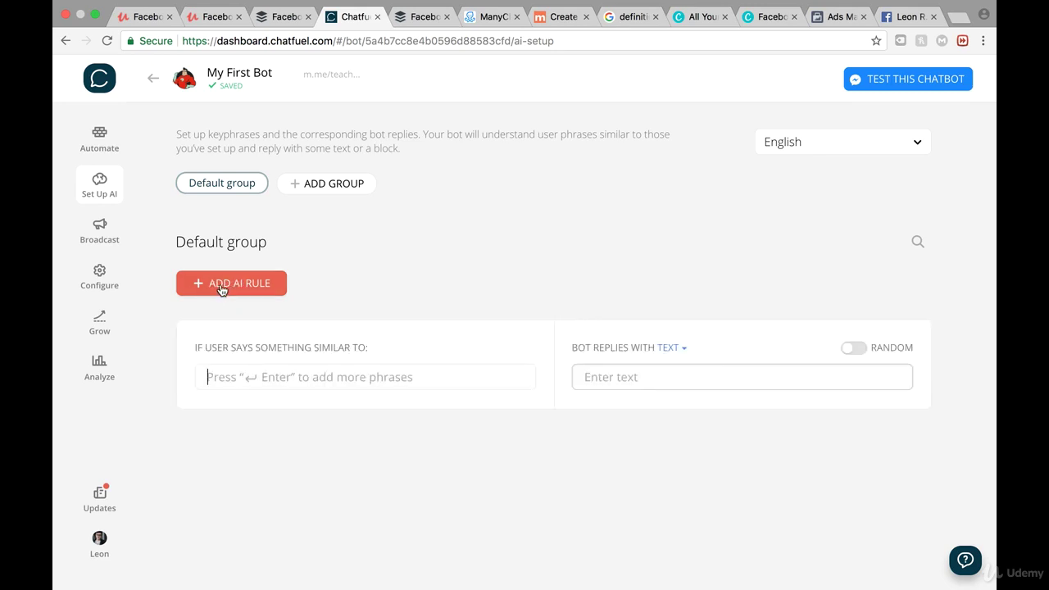
left_click_drag(192, 344, 367, 347)
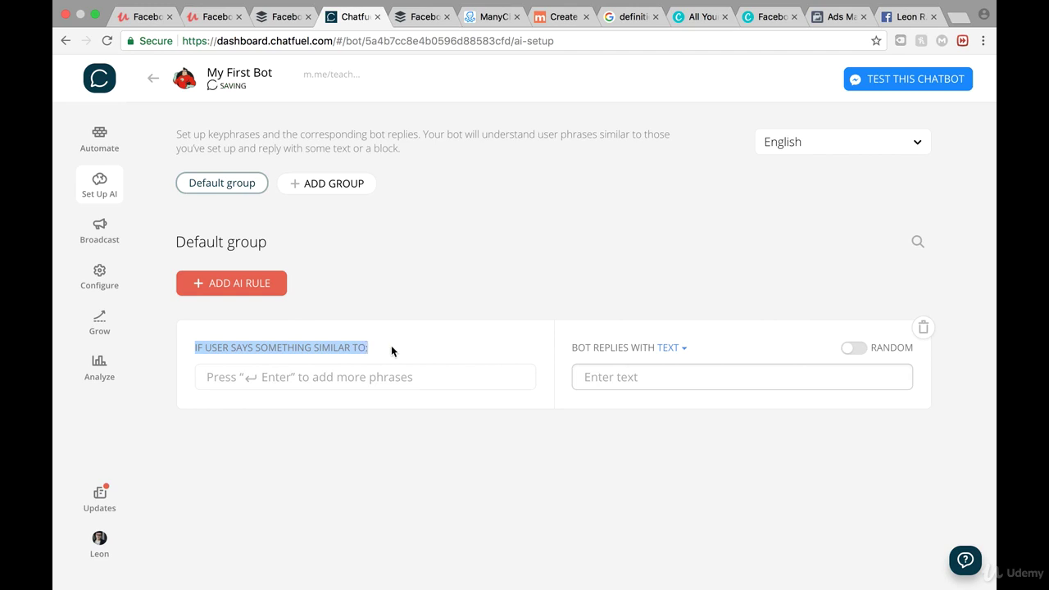
left_click(297, 374)
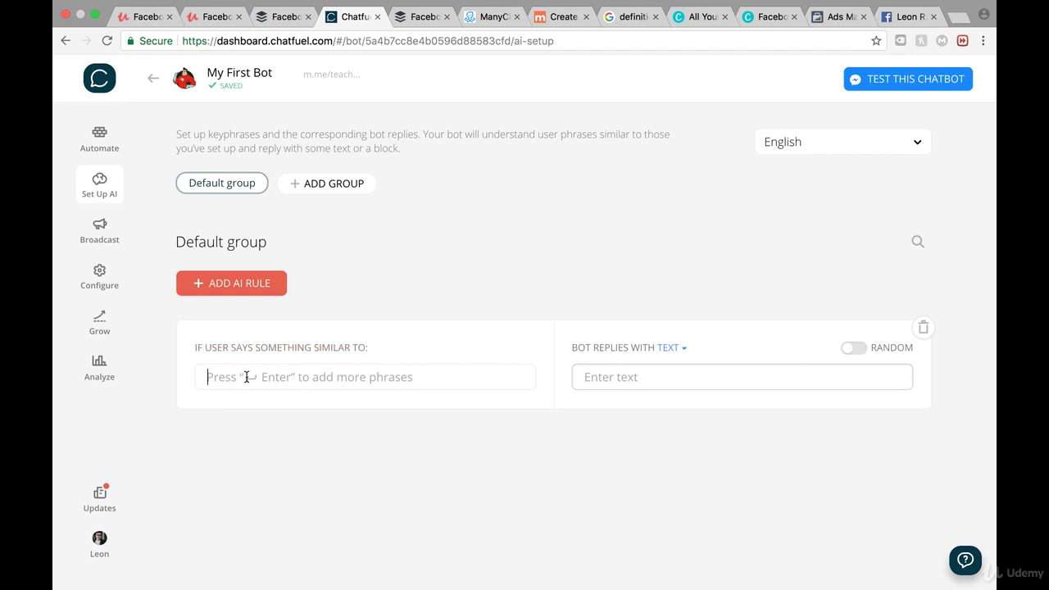
left_click_drag(577, 348, 683, 344)
left_click(585, 373)
left_click(211, 387)
Make the rule answer 'Where can I find your courses?' with 'You can find them on udemy.com and myteachinghero.com'
left_click(211, 377)
type("Where can I find your courses?")
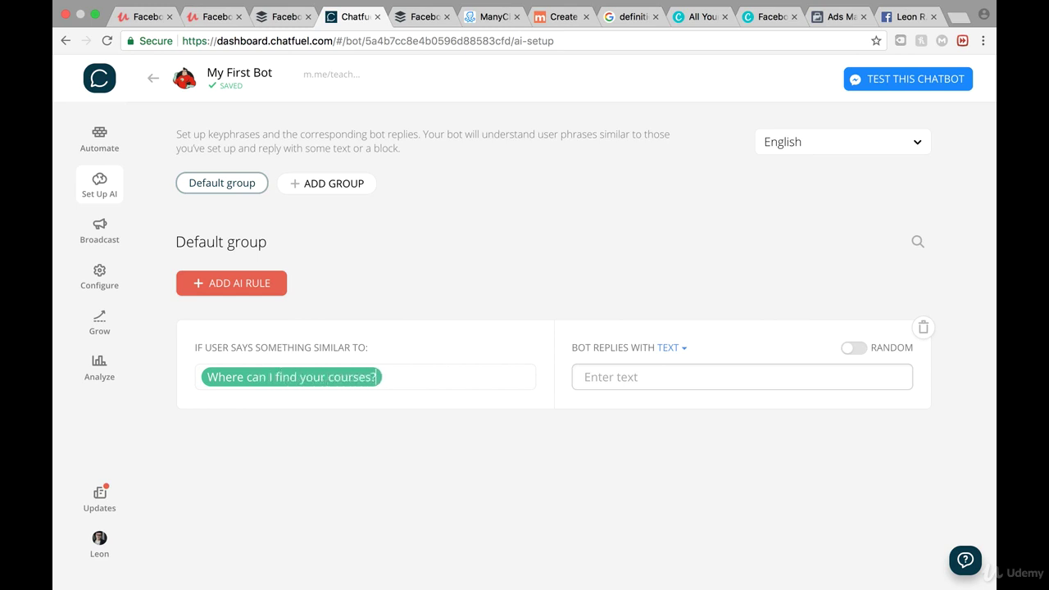
left_click(629, 375)
type("You can find them on udemy.xo")
key("BackSpace")
key("BackSpace")
type("com and ")
type("myteachinghero")
type(".com")
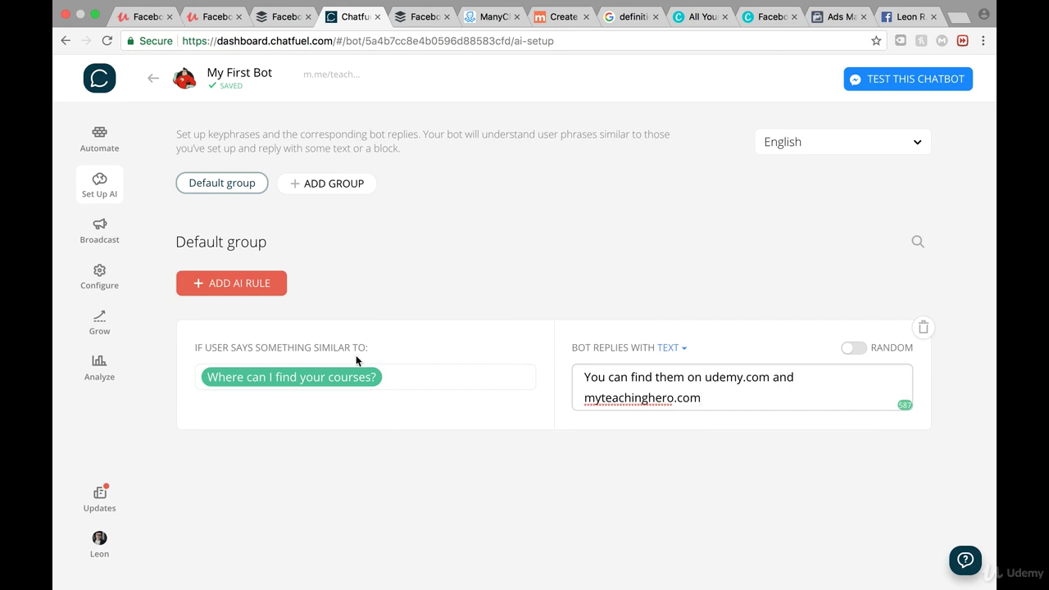
left_click(225, 283)
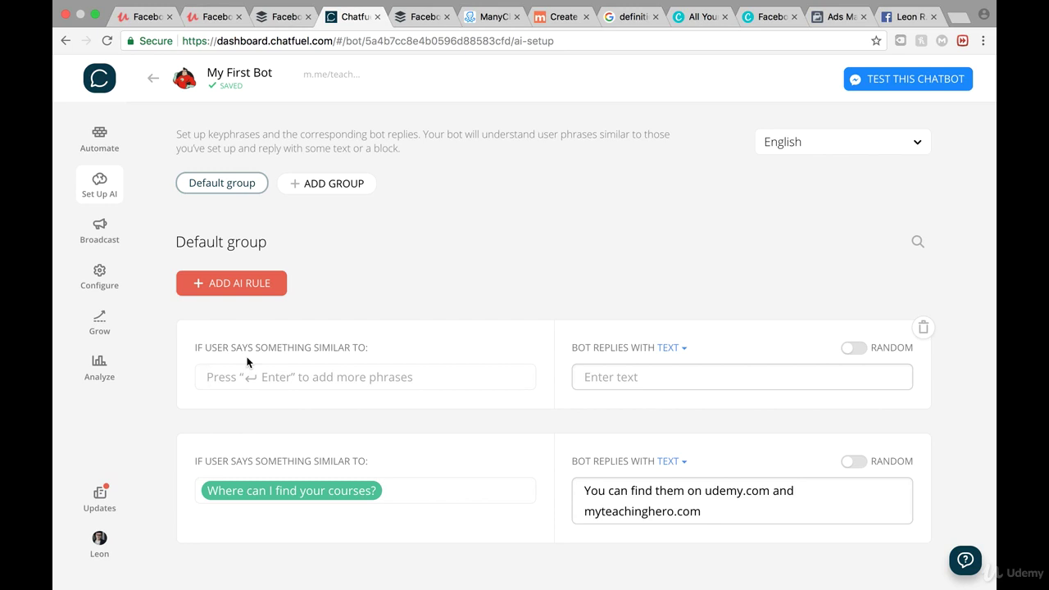
Make the new rule answer 'Where can I find your accelerator?' with the Teaching Hero Accelerator on myteachinghero.com
type("W")
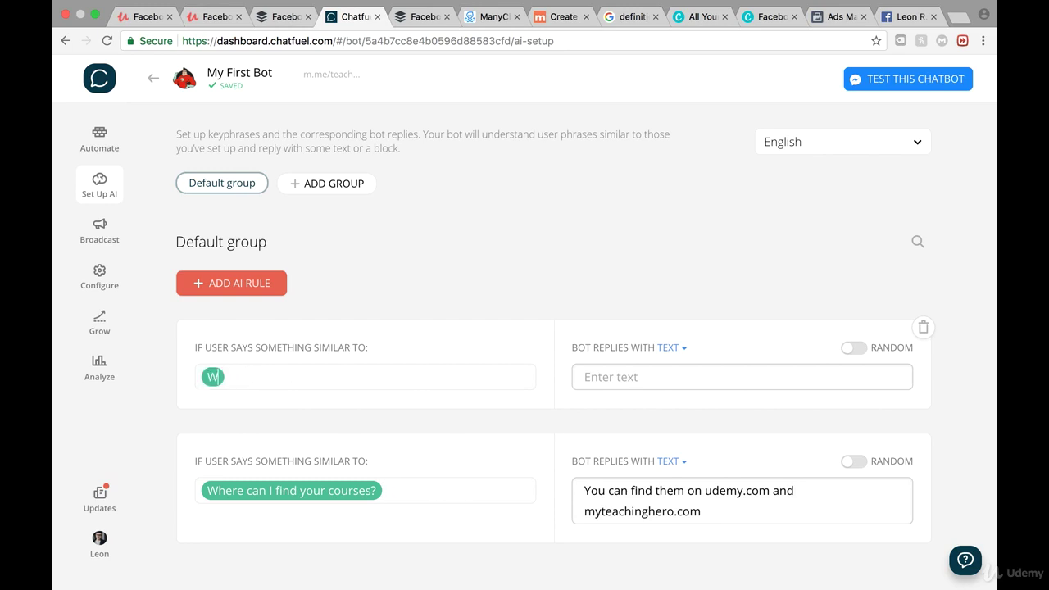
type("here can ")
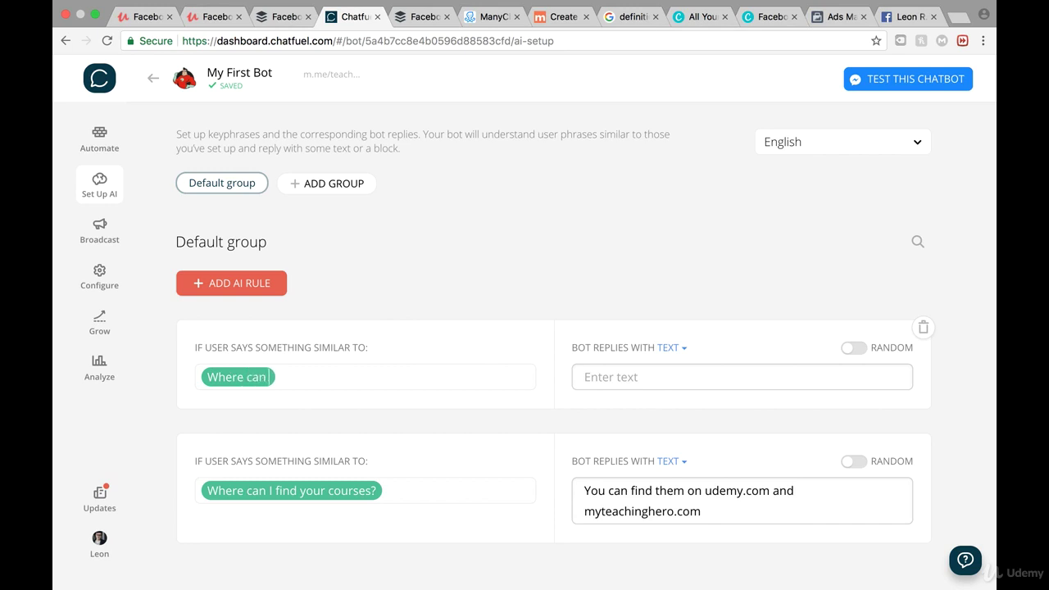
type("I find your accelerator?")
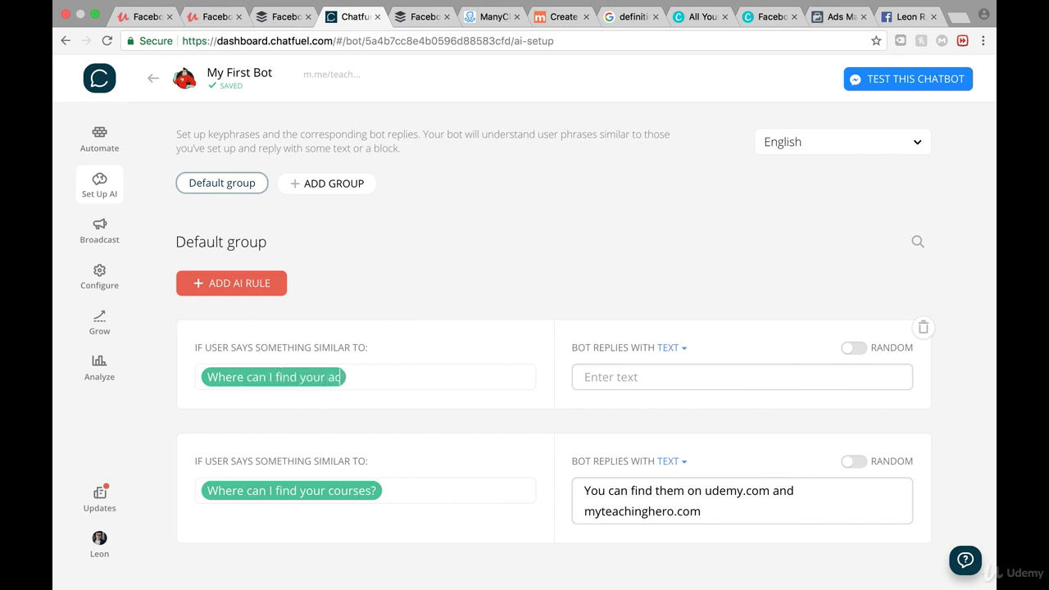
left_click(585, 377)
type("You ")
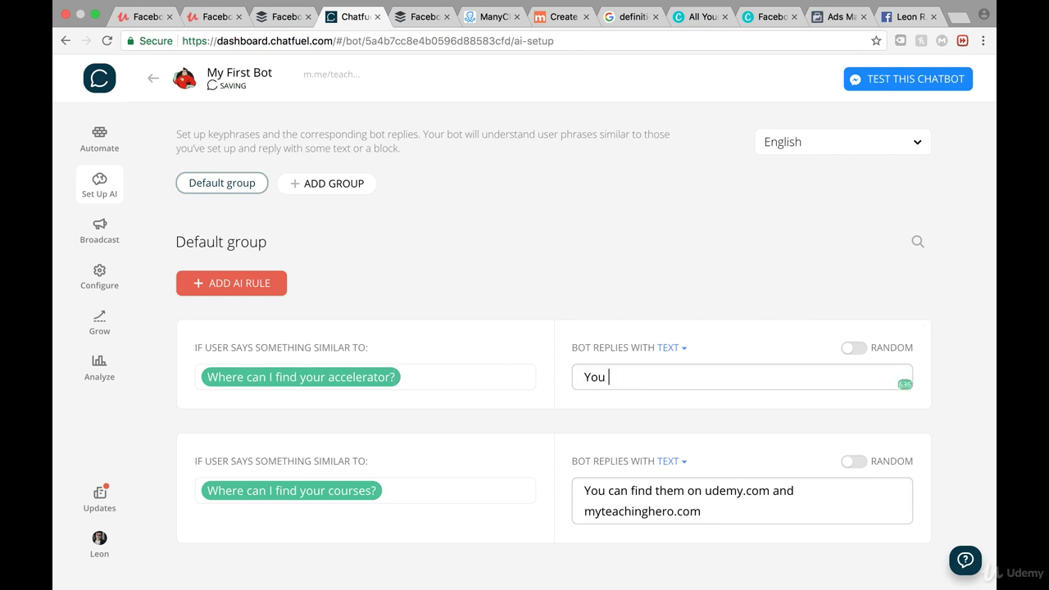
type("can find ")
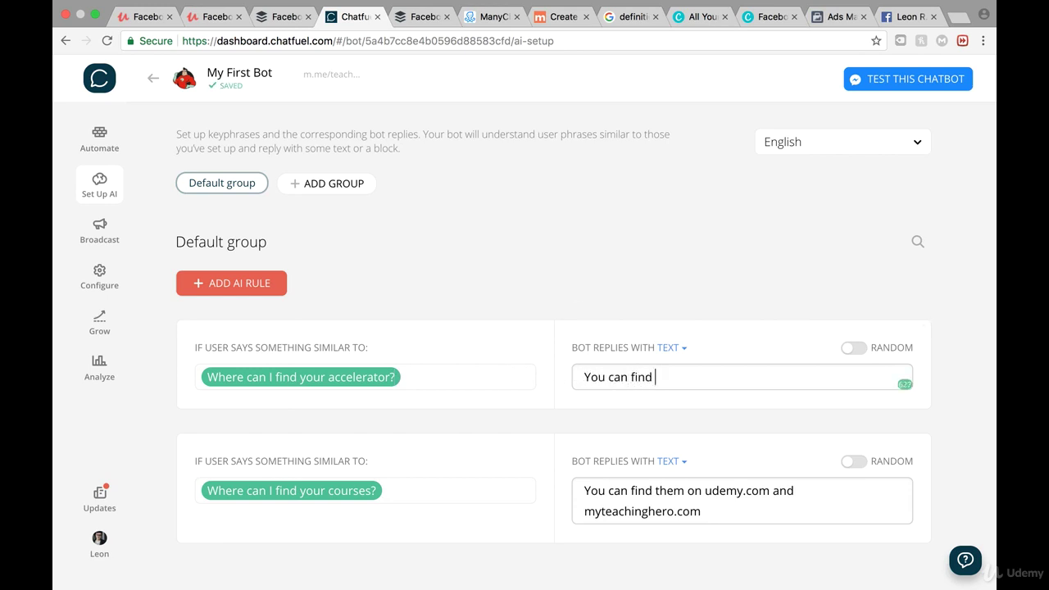
type("the Teaching Hero a")
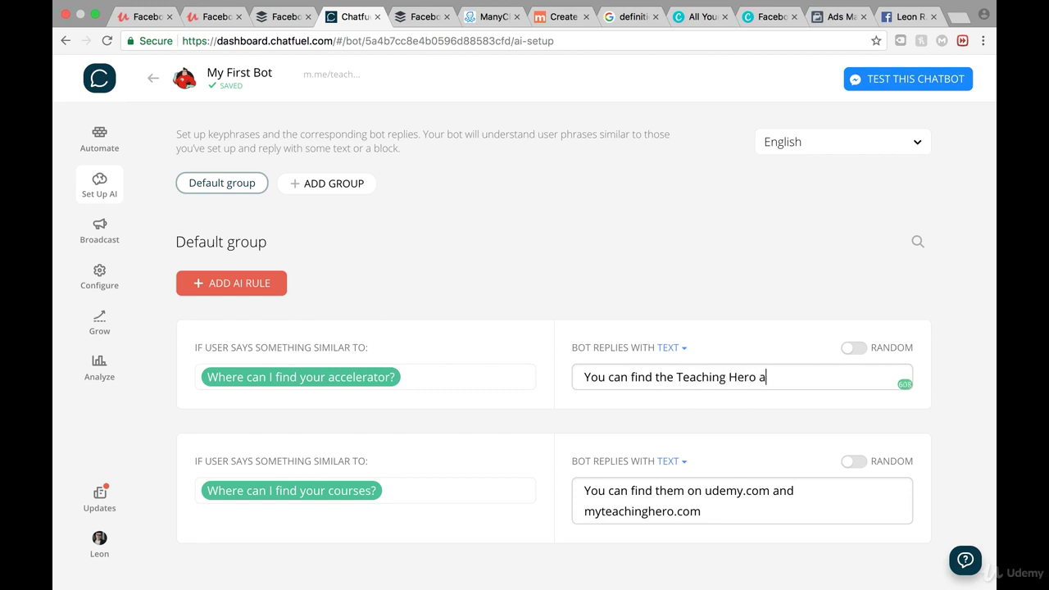
key("BackSpace")
type("Accelerator on myteaching")
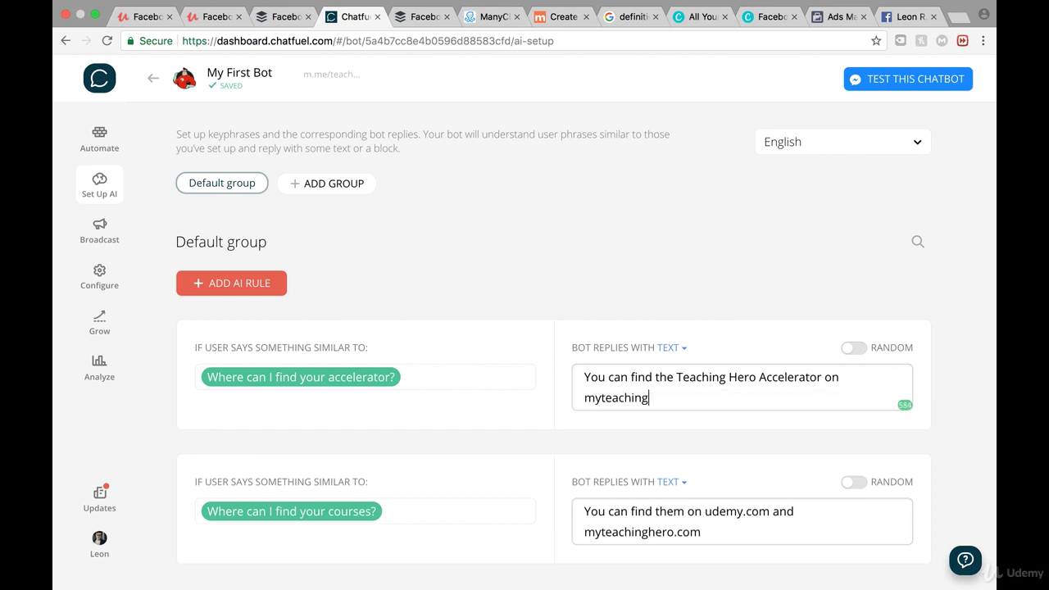
type("hero.com")
key("BackSpace")
key("BackSpace")
key("BackSpace")
type("com - Thanks")
key("BackSpace")
key("BackSpace")
type("nks ")
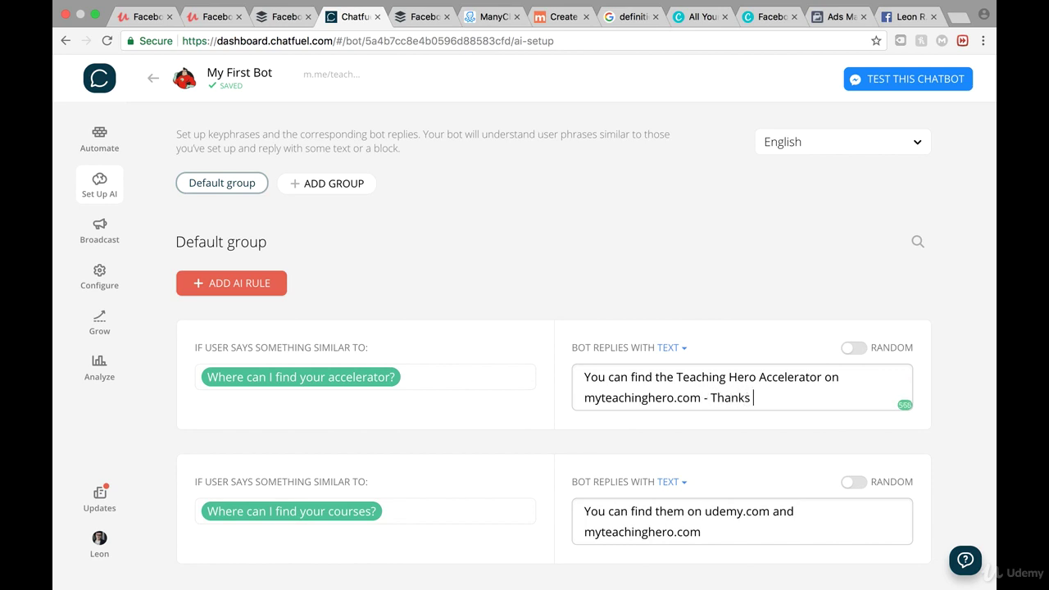
type("for asking")
key("BackSpace")
End the accelerator reply with '!' and add a 'Thank you!' rule replying 'You're welcome! :)'
type("!")
left_click(226, 287)
type("T")
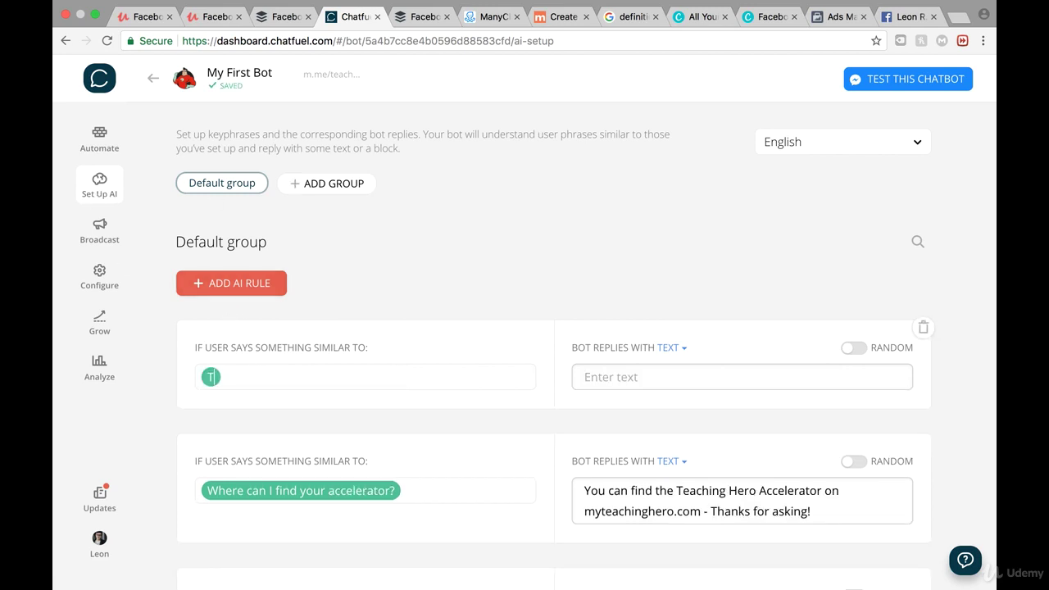
type("hank you")
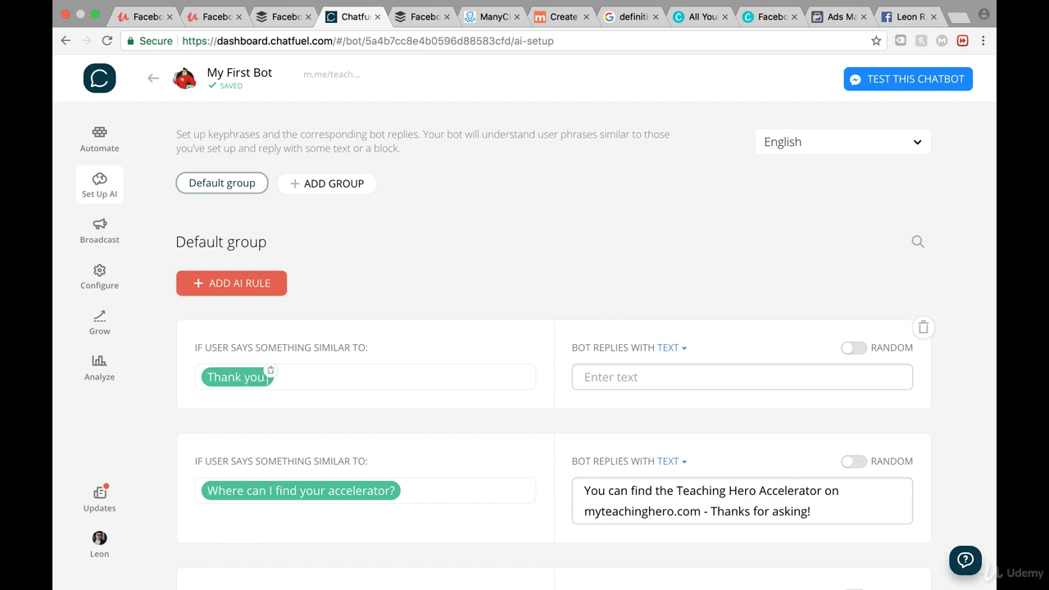
type("!")
left_click(606, 373)
type("My pl")
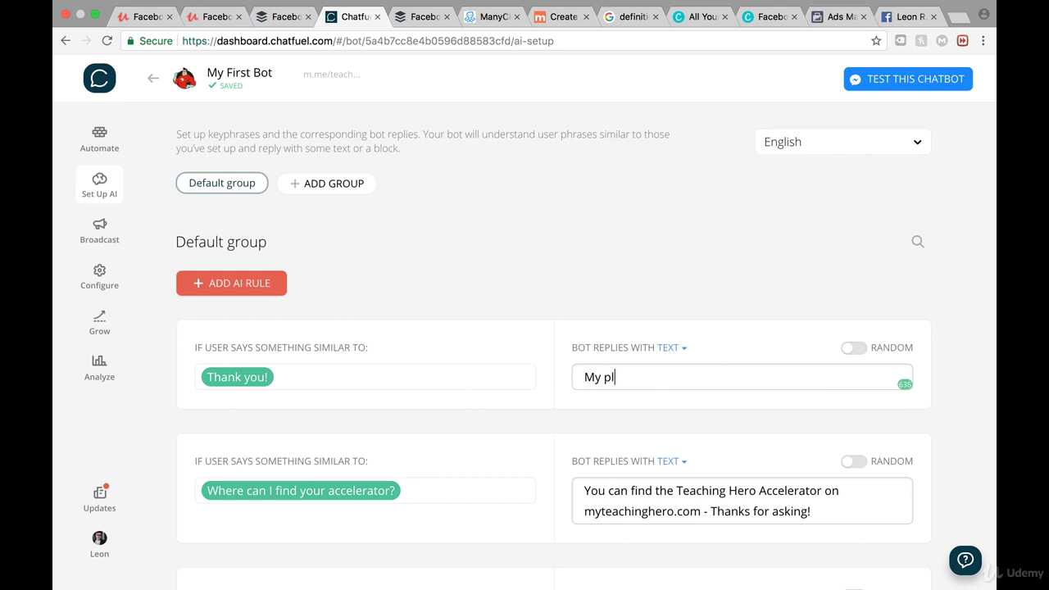
key("BackSpace")
key("BackSpace")
key("BackSpace")
key("BackSpace")
key("BackSpace")
type("You're welcome")
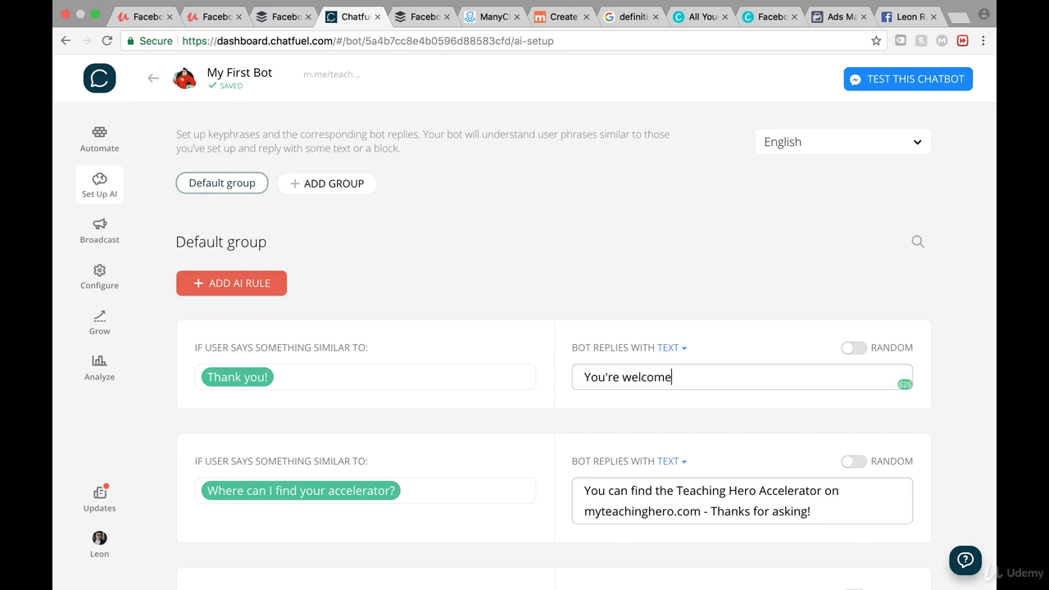
type("! :)")
left_click(357, 279)
Add a 'How old are you?' rule replying 'I don't have an age but I got developed in 2018.'
left_click(253, 285)
left_click(257, 379)
type("How old")
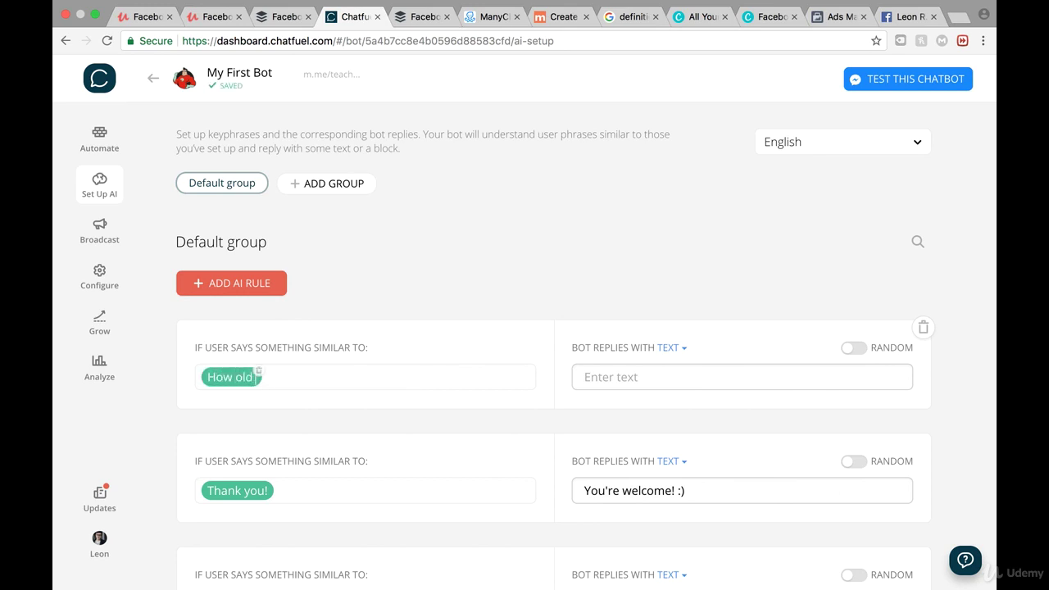
type(" are you?")
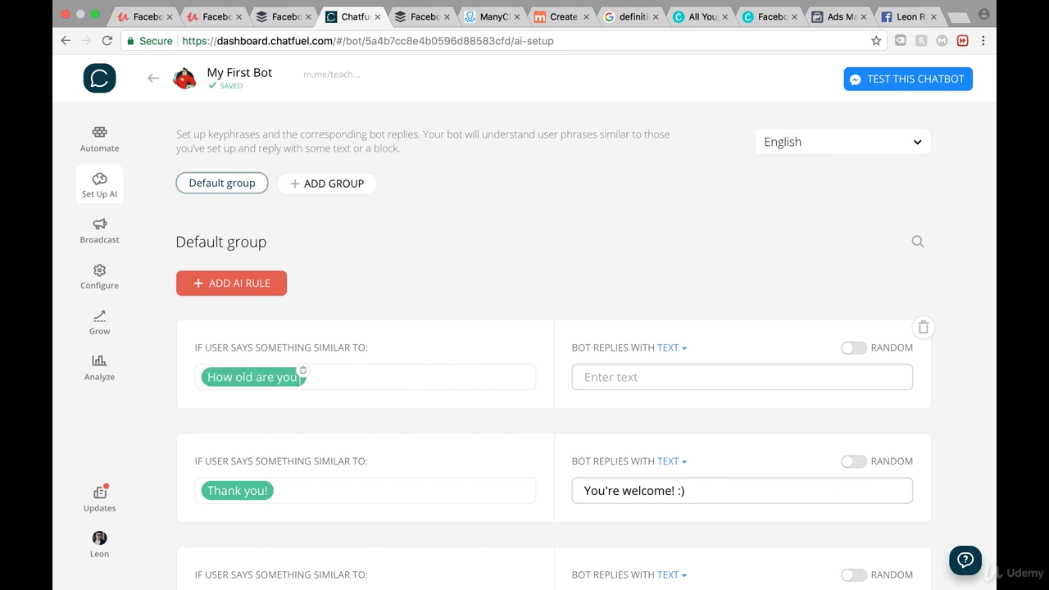
left_click(580, 373)
type("I don't have an age b ")
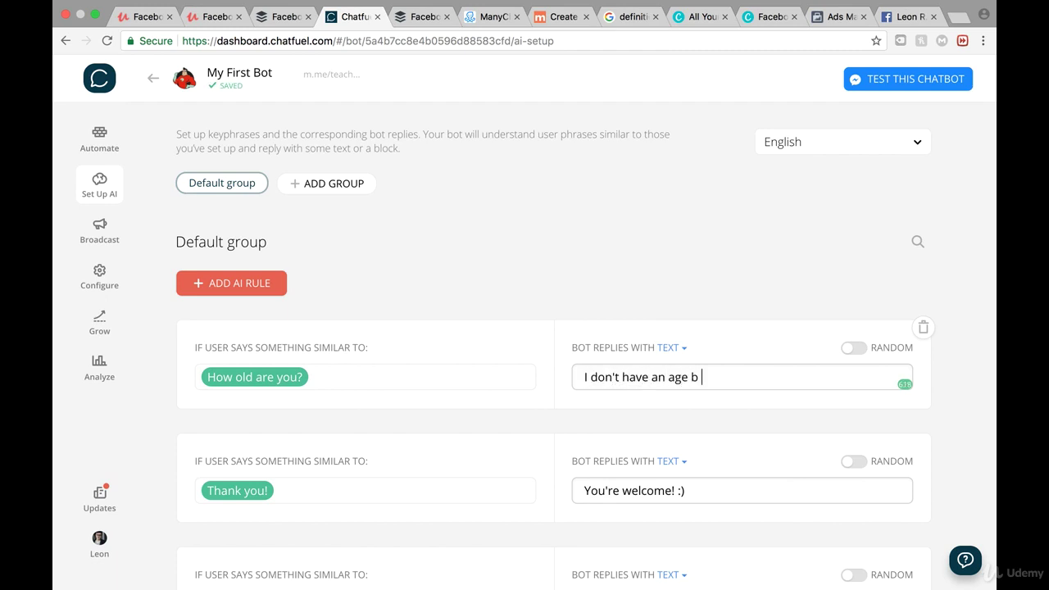
type("t I got dw")
type("velope")
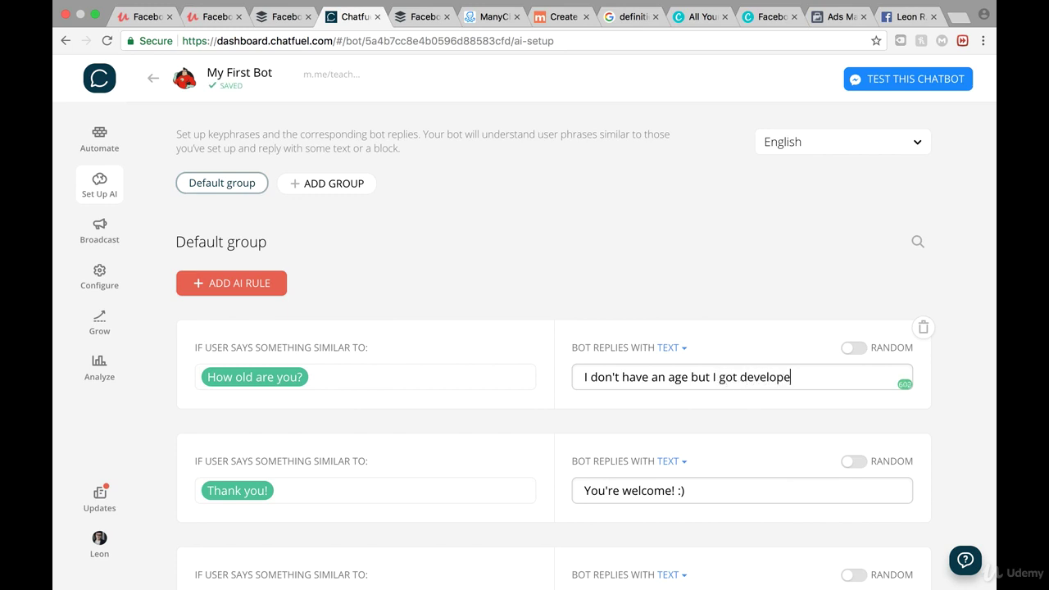
type("d in 2018.")
left_click(567, 182)
left_click(914, 85)
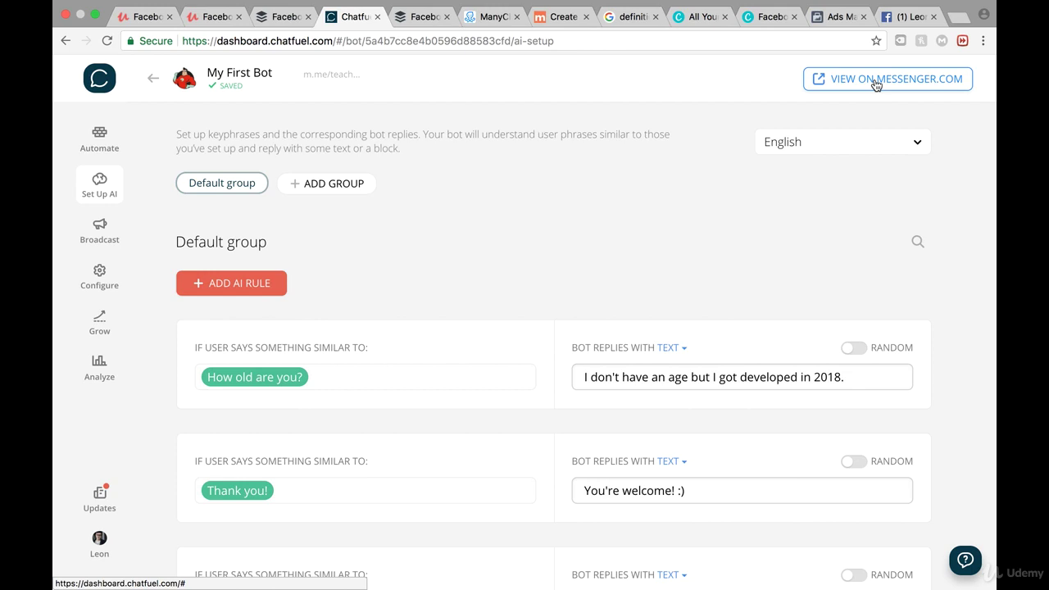
Open the bot on messenger.com and send 'Where can I find your courses?'
left_click(874, 79)
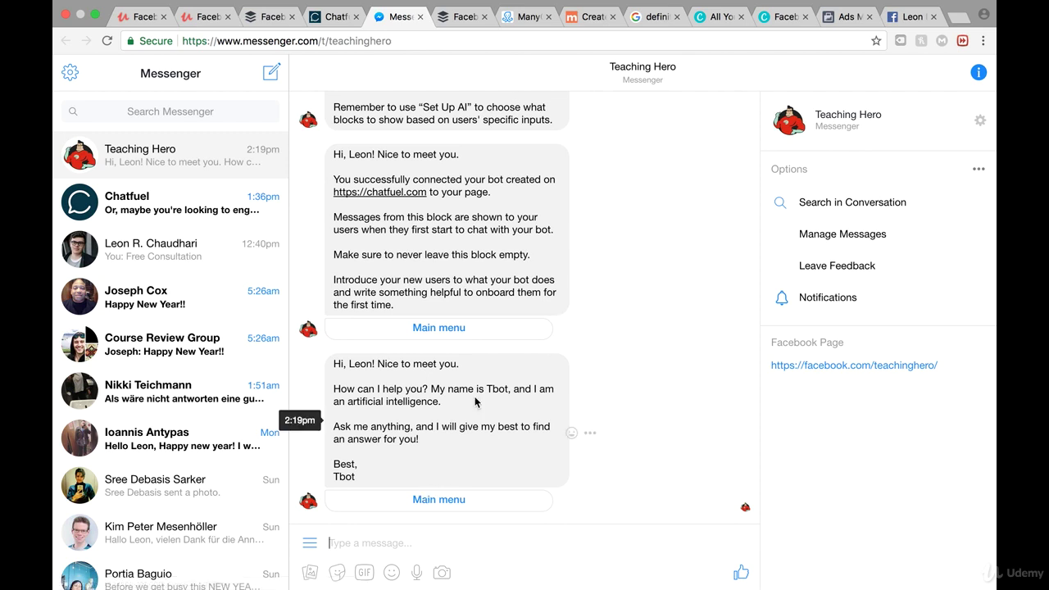
type("Where")
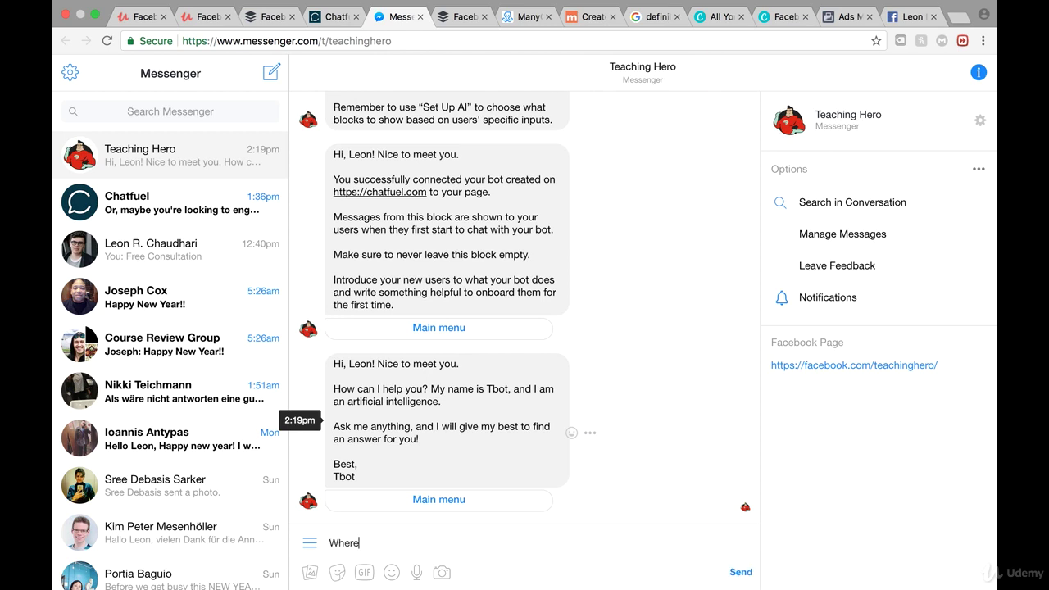
type(" can I fun")
key("BackSpace")
key("BackSpace")
key("BackSpace")
type("ind your courses")
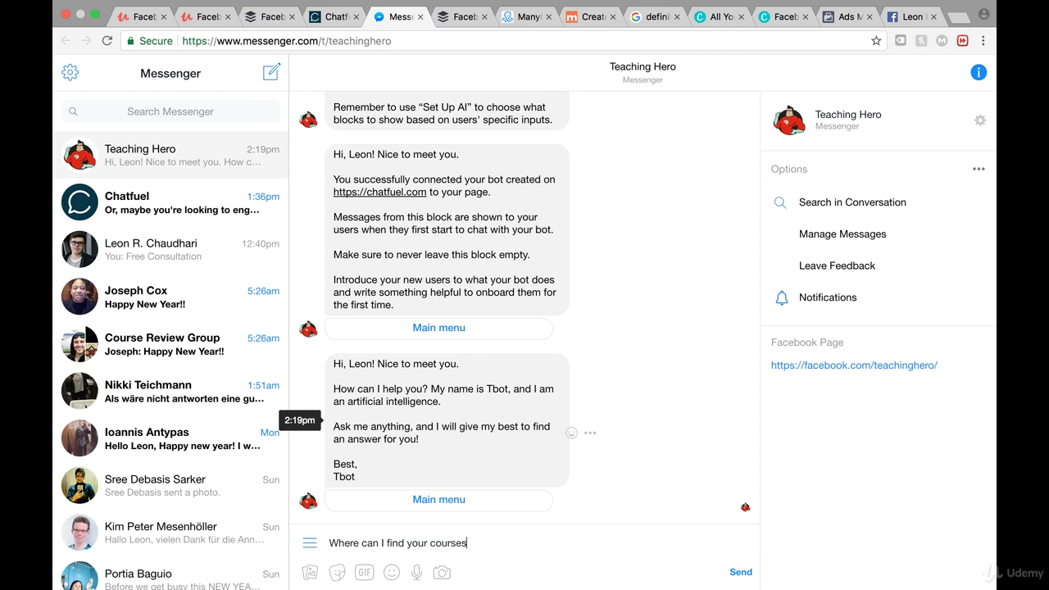
type("?")
key("Return")
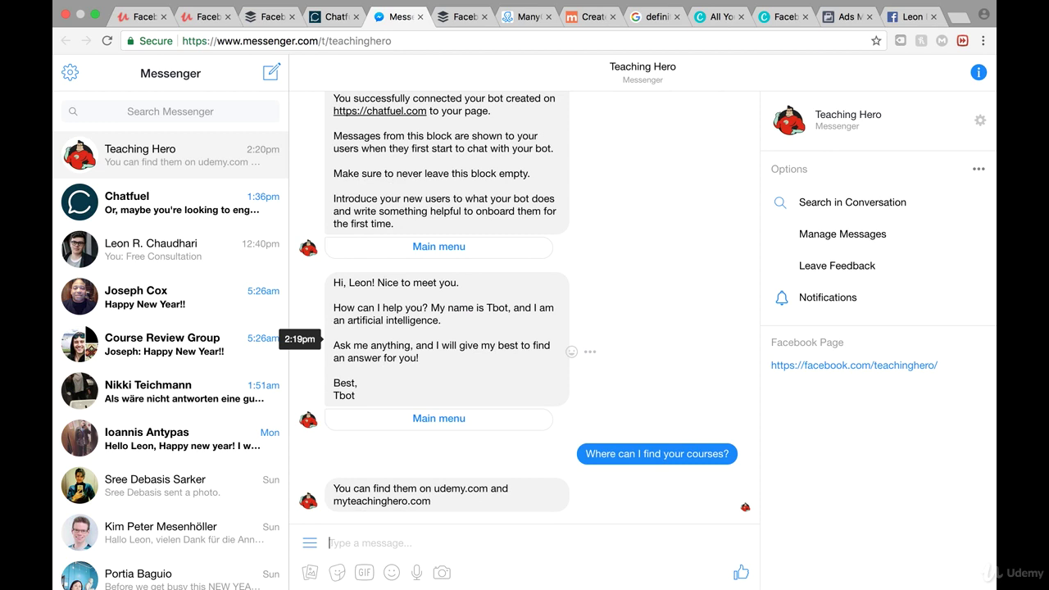
type("Where can I fi")
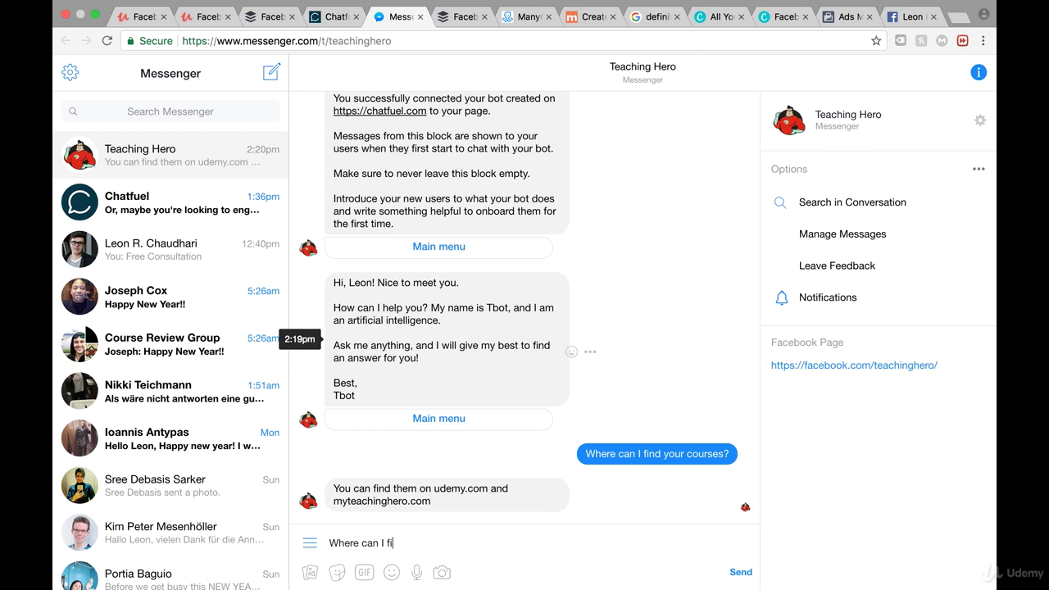
type("nd the accelerator?")
Send the accelerator question, 'Thank you', 'How old are you' and 'Thanks', checking each bot reply
key("Return")
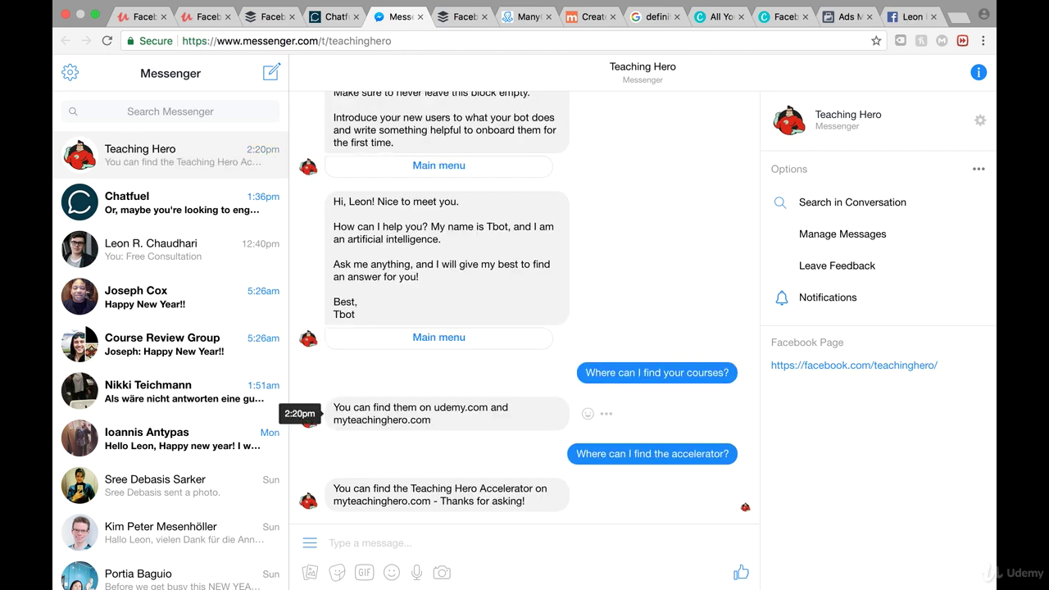
type("Thank you")
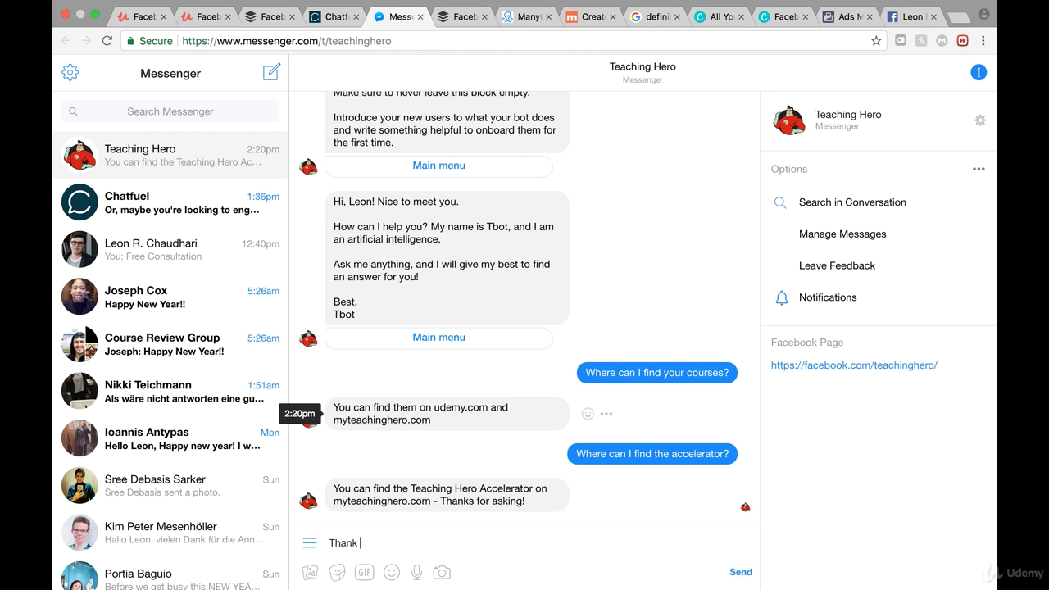
key("Return")
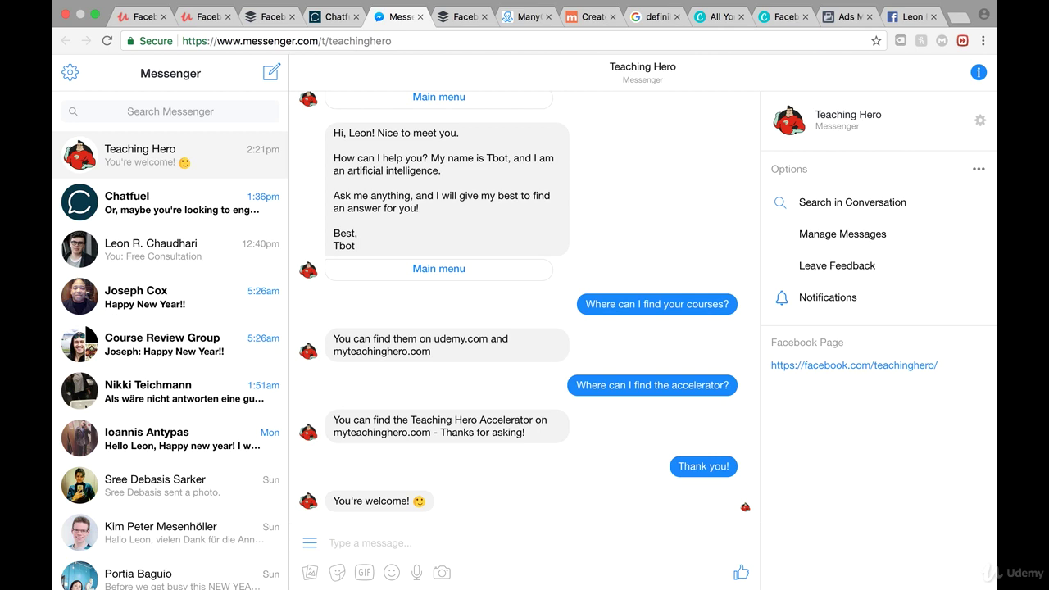
type("How old are you?")
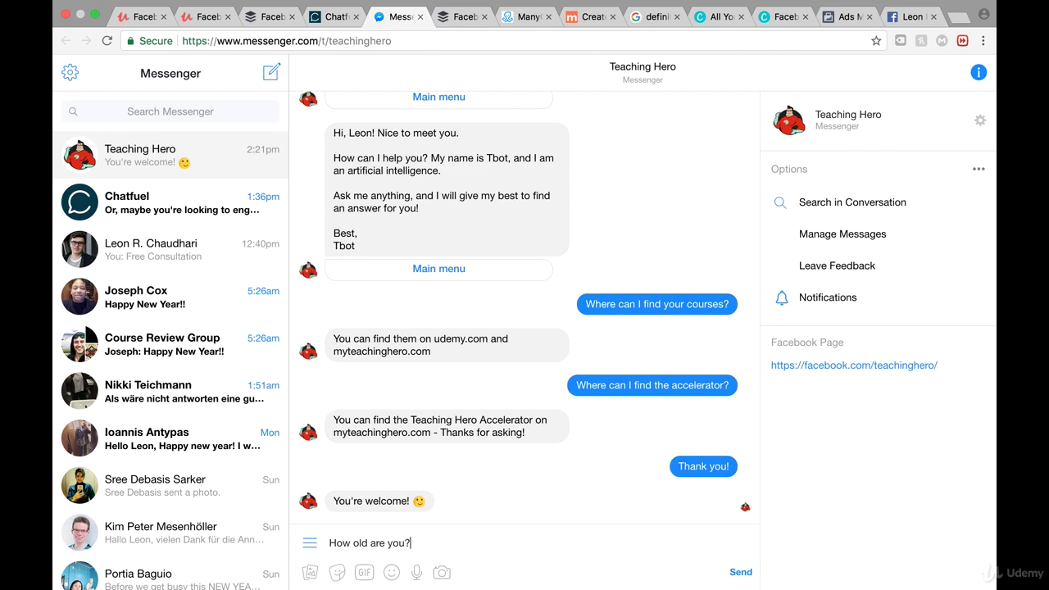
key("Return")
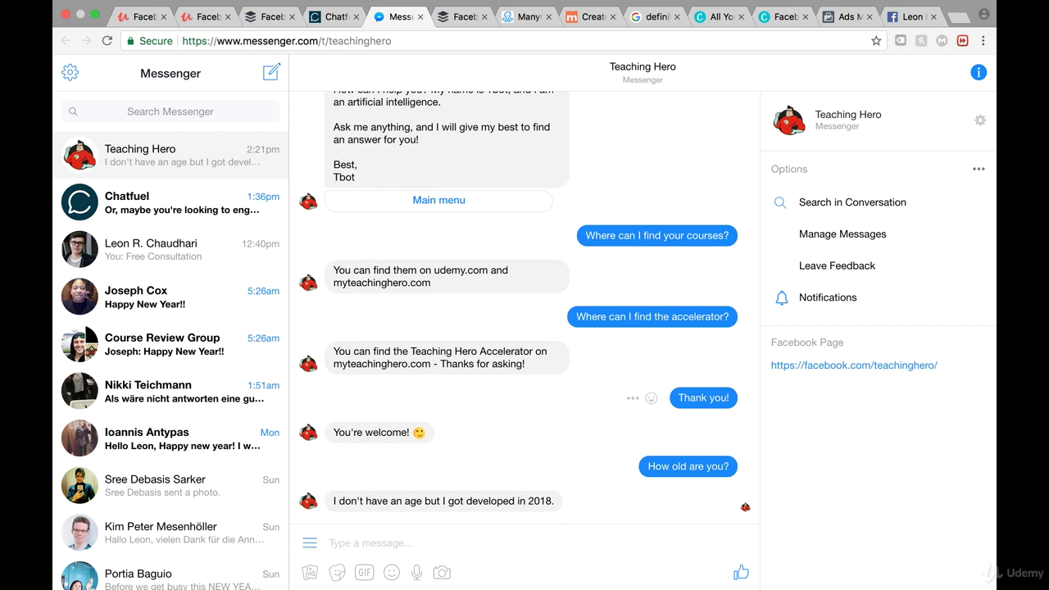
type("Thanks!")
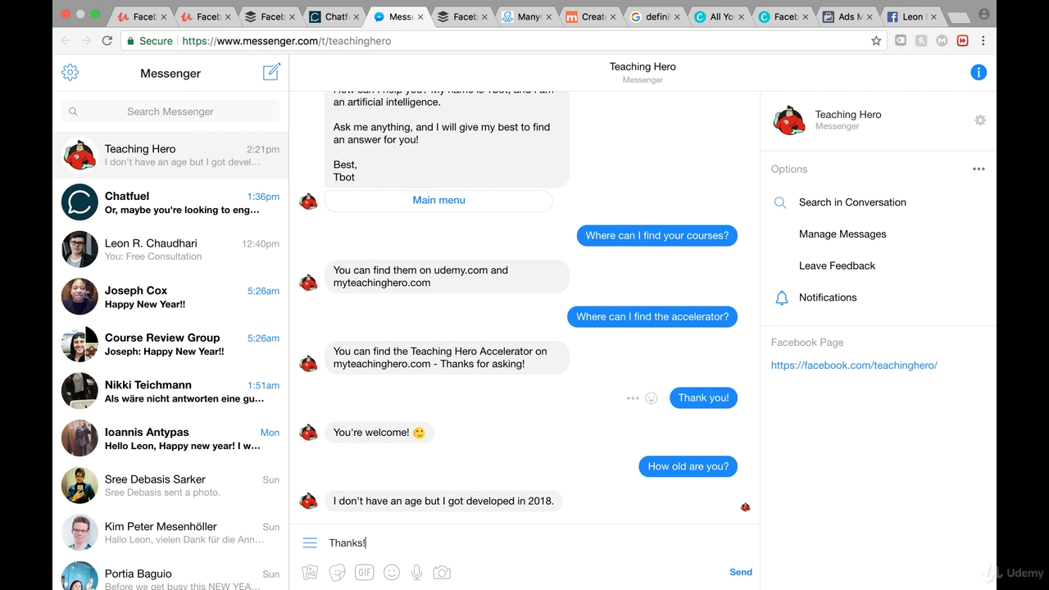
key("Return")
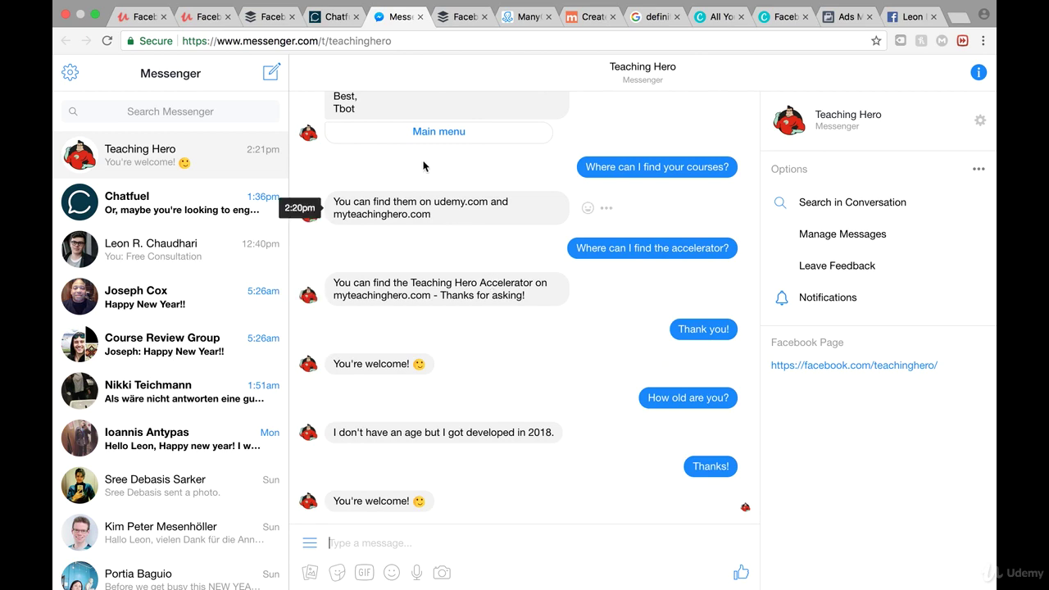
left_click(335, 22)
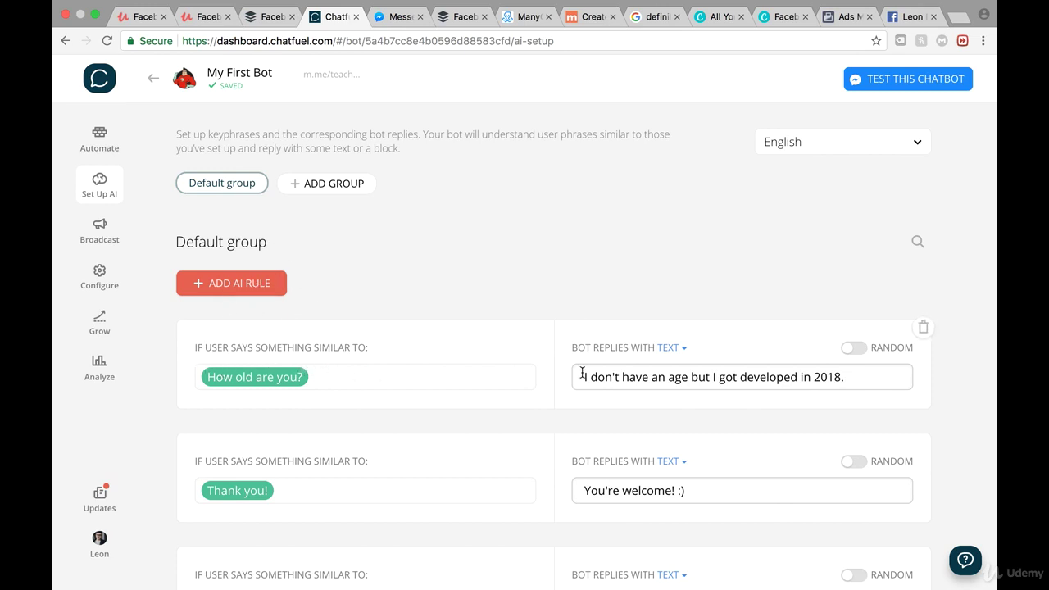
left_click(395, 17)
scroll(462, 213, "up", 3)
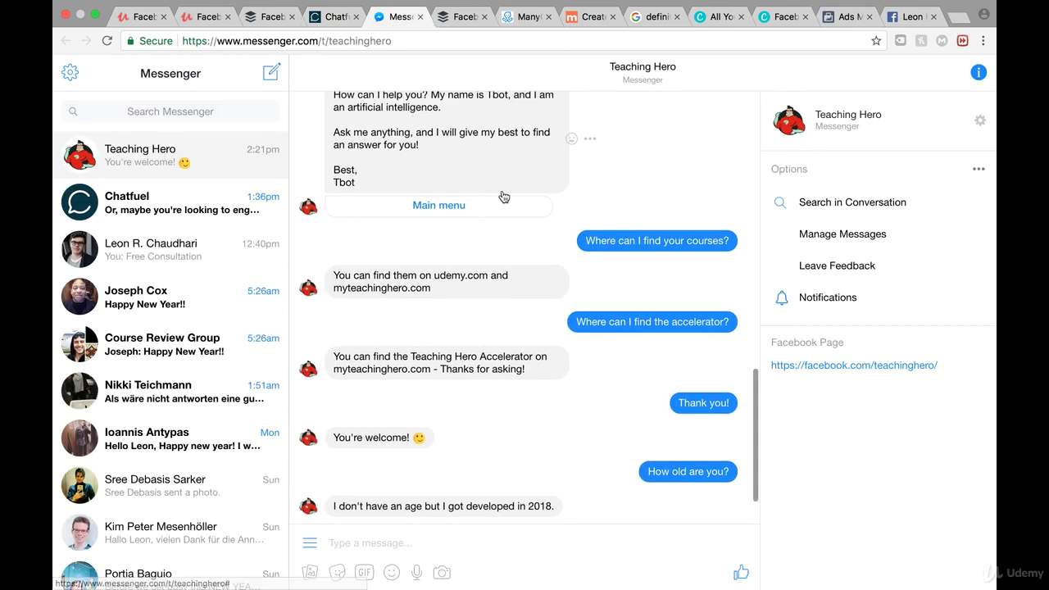
scroll(501, 189, "down", 3)
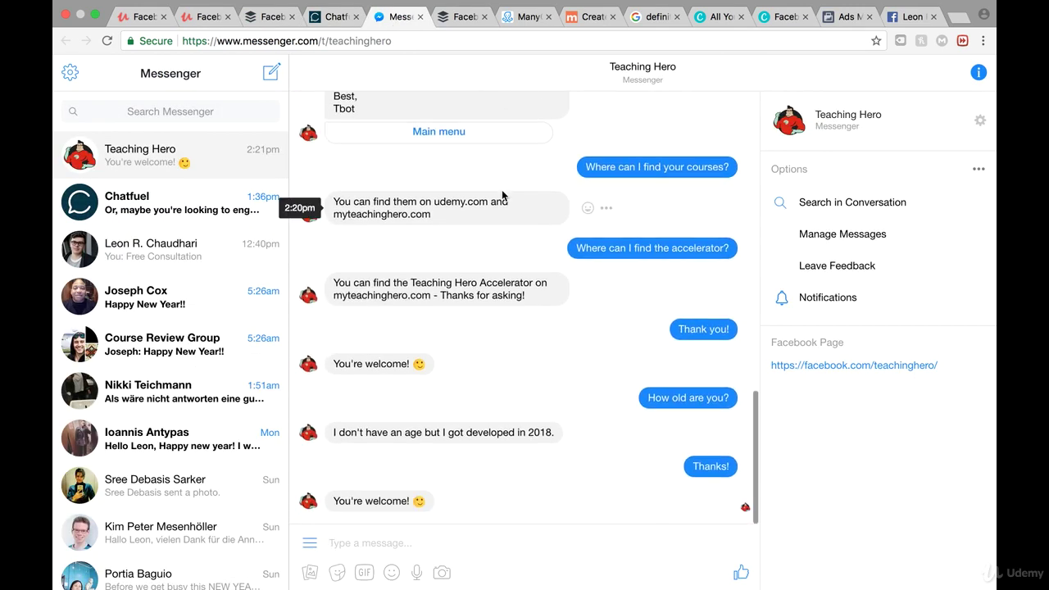